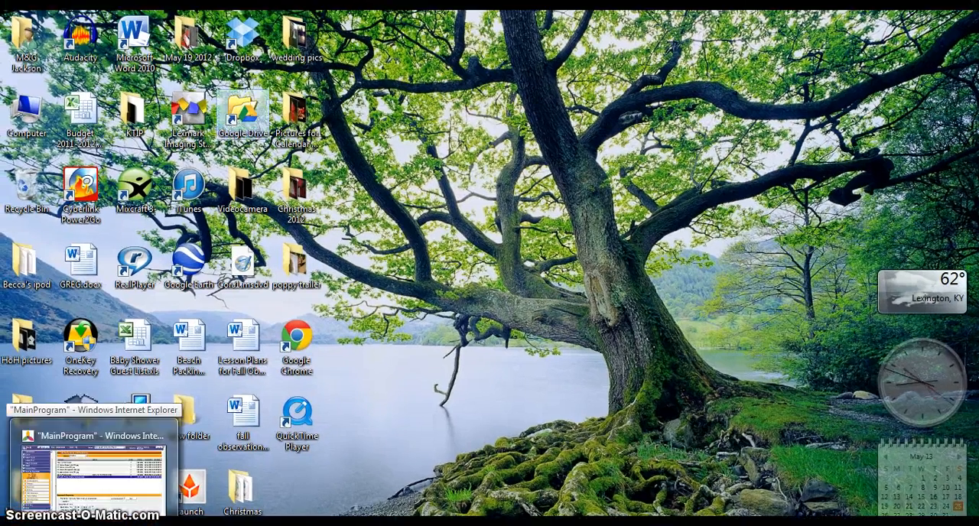
- Switch to the RenWeb browser window and open Kentucky Today brochure project.docx from the web documents list in Word
click(93, 471)
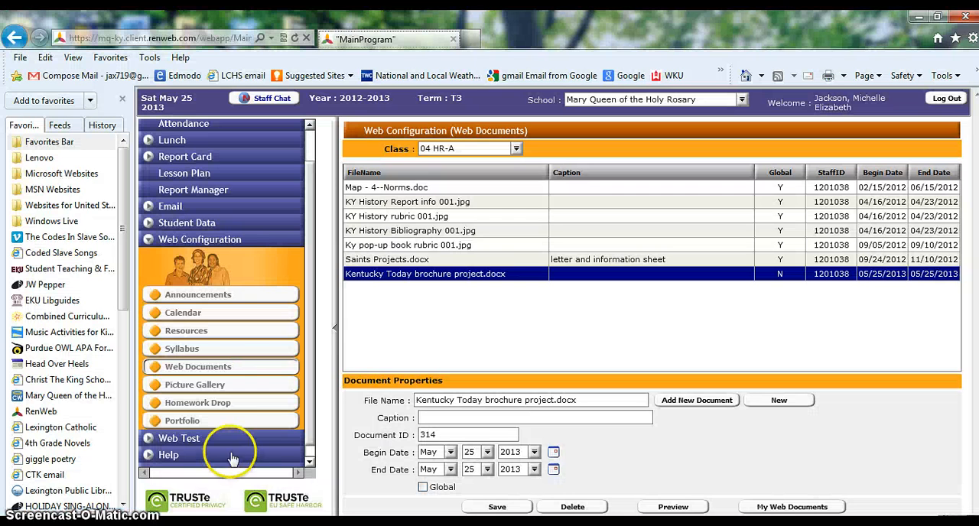
click(508, 273)
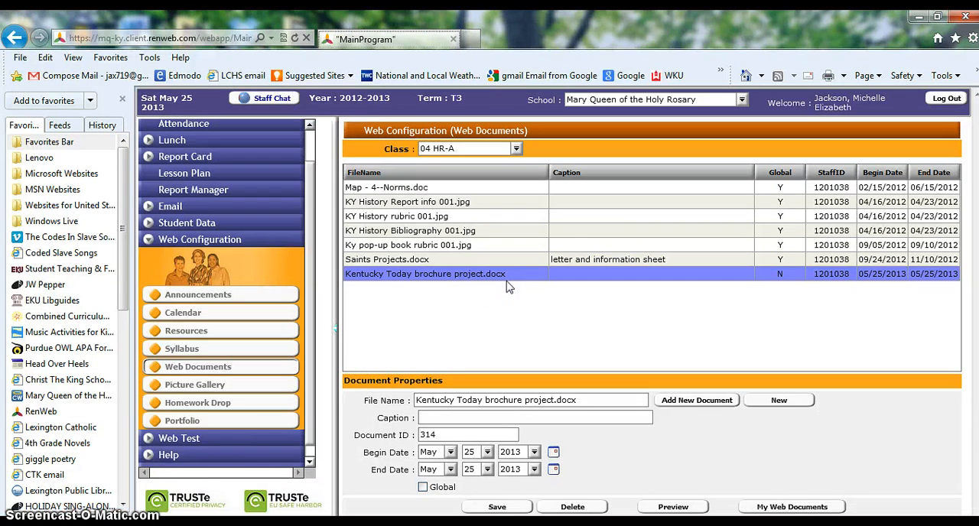
click(504, 286)
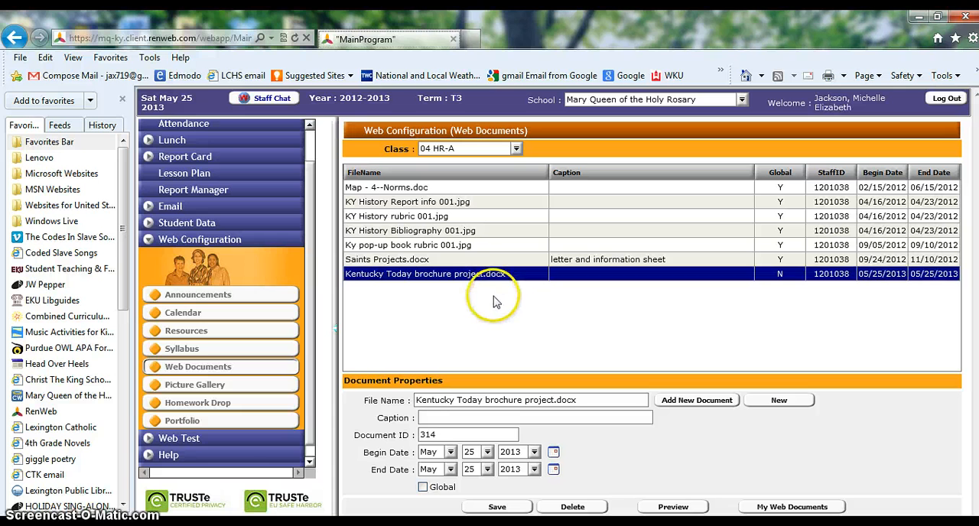
click(465, 285)
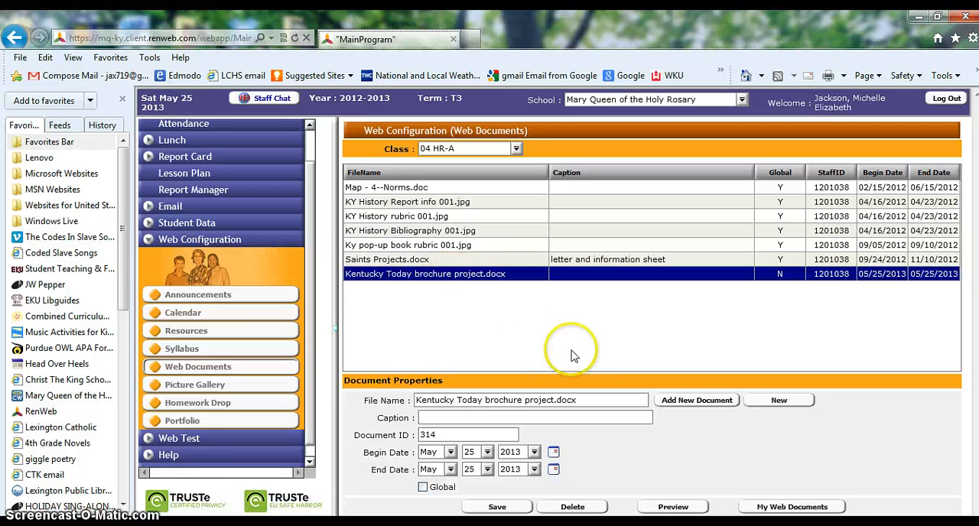
click(675, 508)
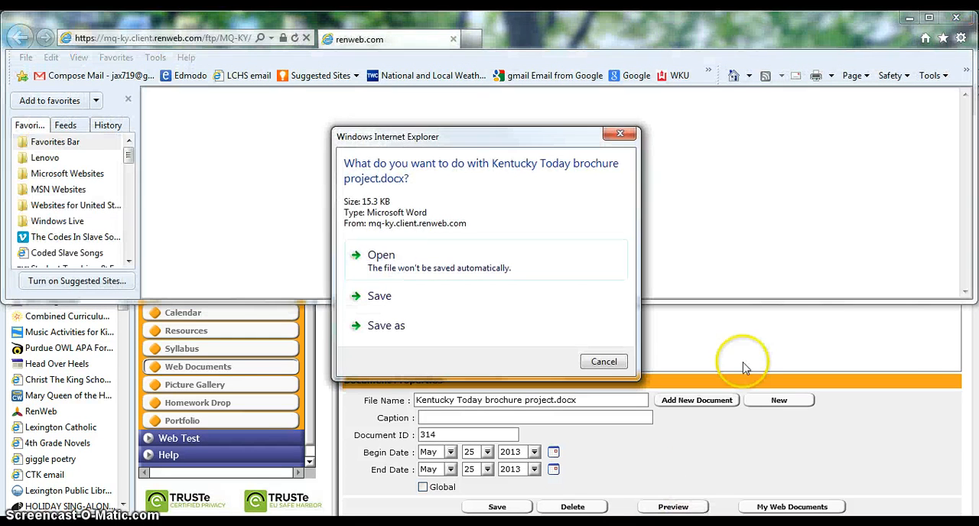
click(486, 273)
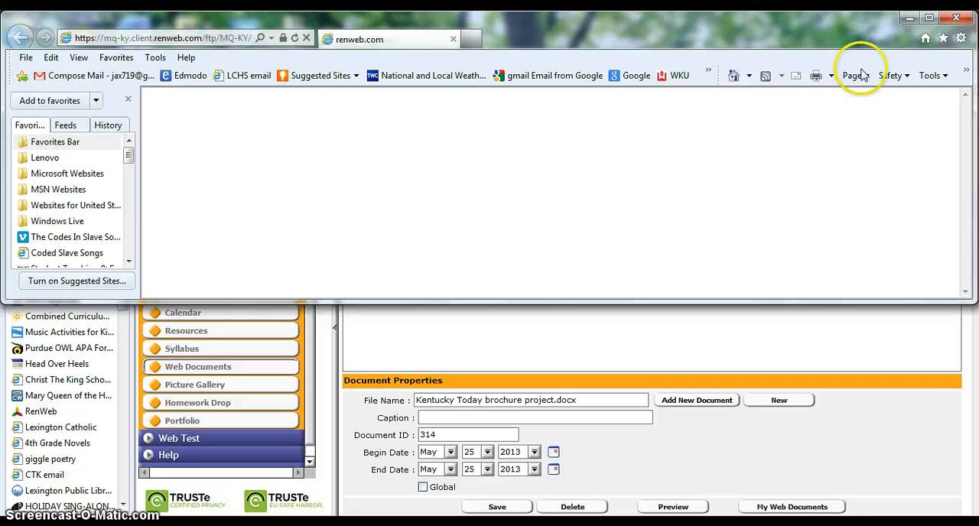
click(930, 19)
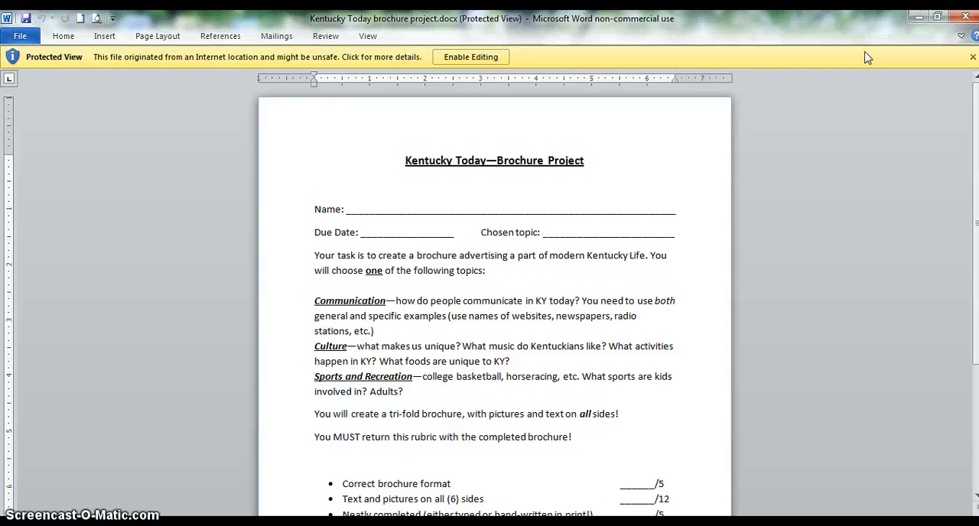
- Read through the brochure project's instructions, topic choices and scoring rubric down to the total line
scroll(972, 351, down, 1)
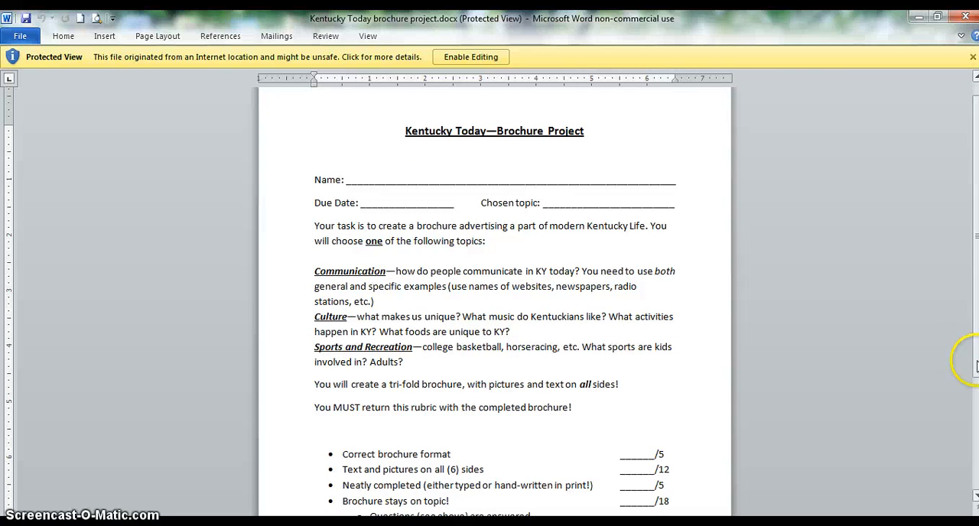
drag(977, 366, 976, 409)
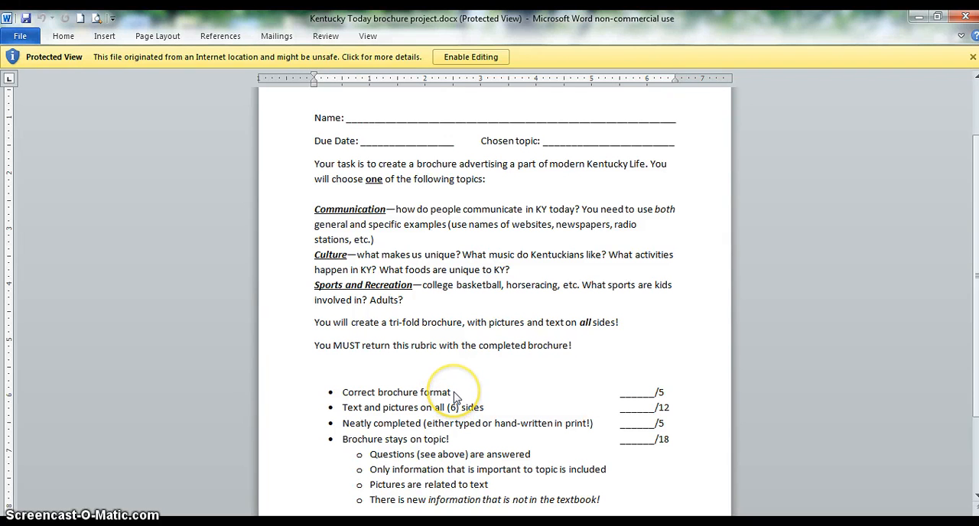
click(634, 442)
drag(976, 376, 976, 407)
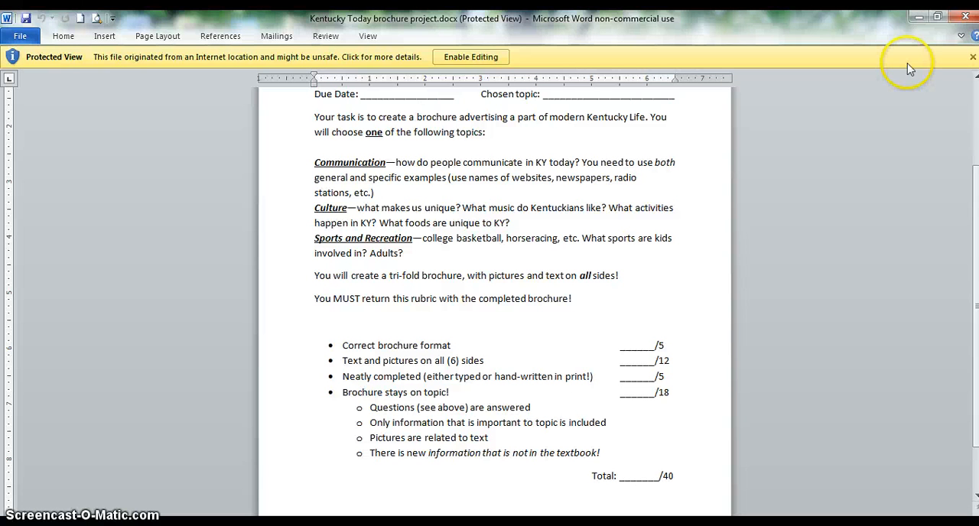
- Minimize the assignment document and the browser, and start Microsoft Word 2010 with a blank document
click(919, 18)
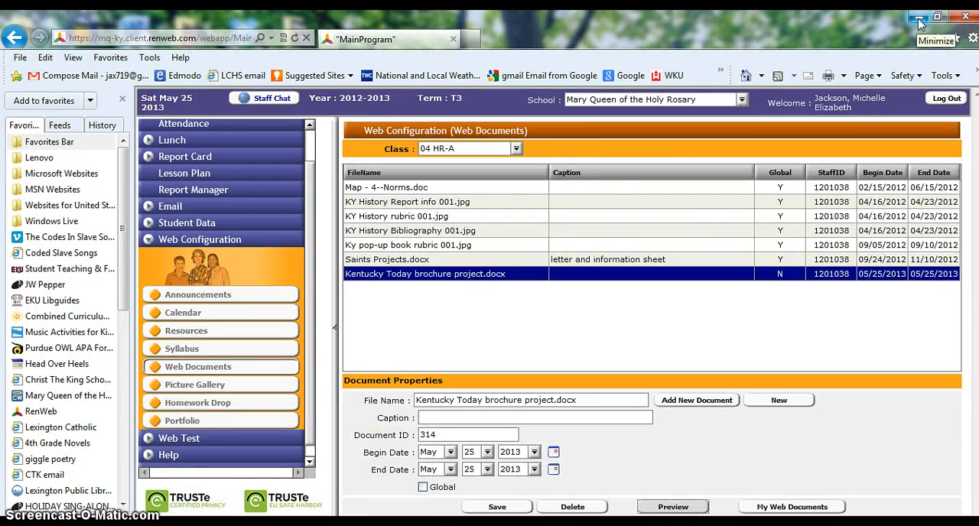
click(919, 18)
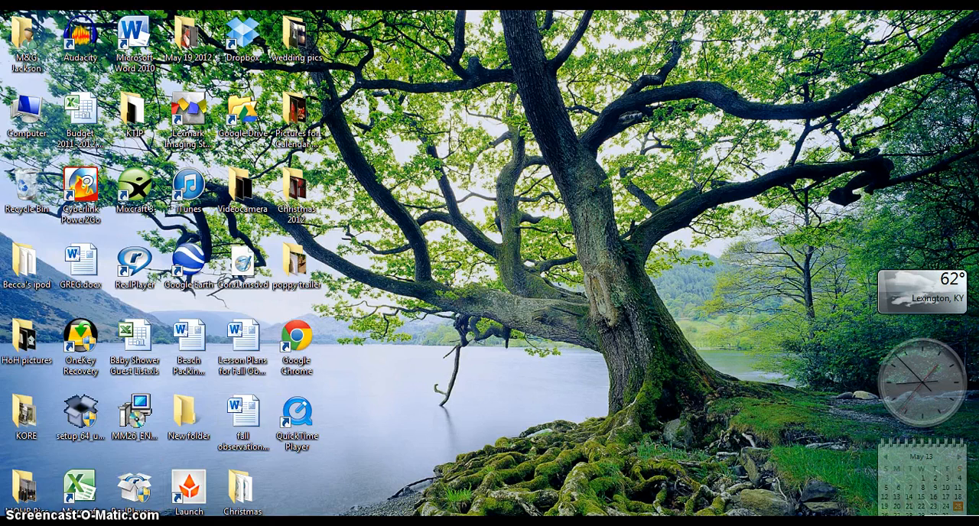
click(23, 524)
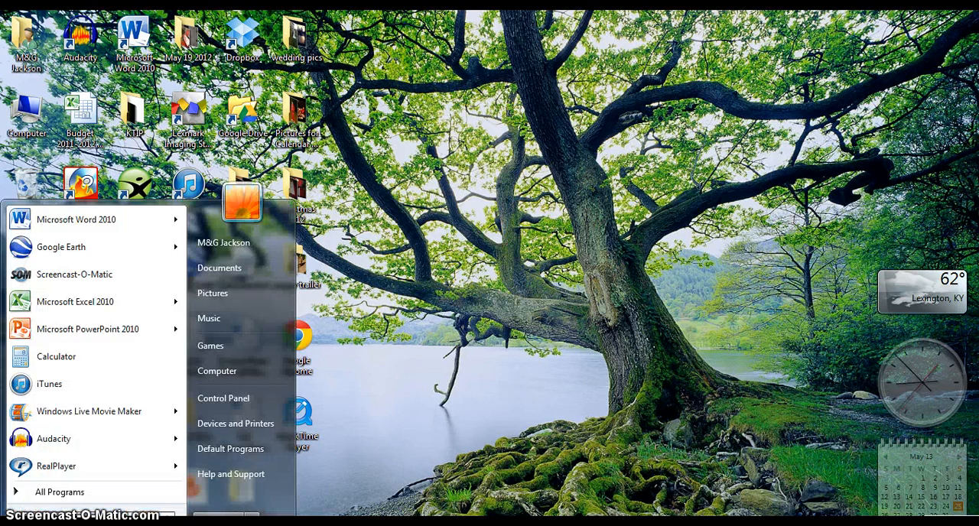
click(119, 223)
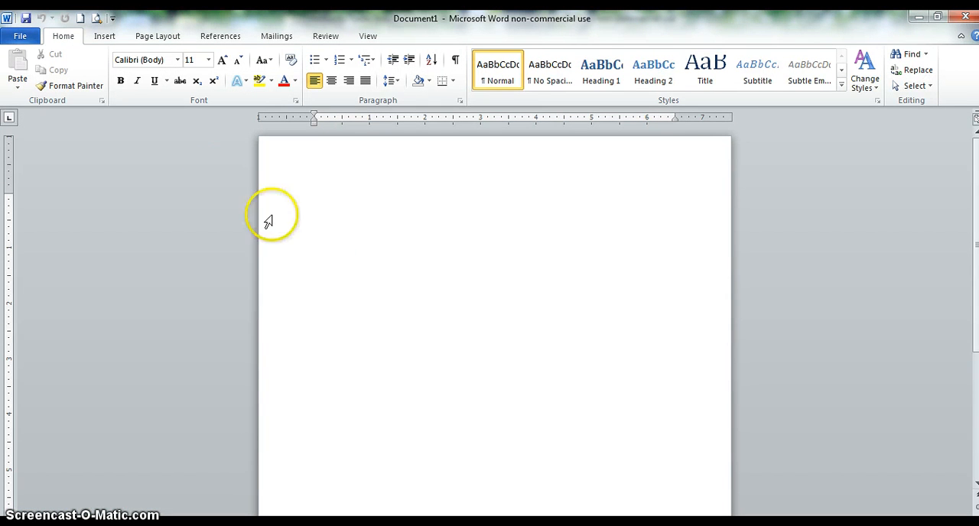
- Open the Brochures template category within Brochures and booklets for a new document
click(20, 38)
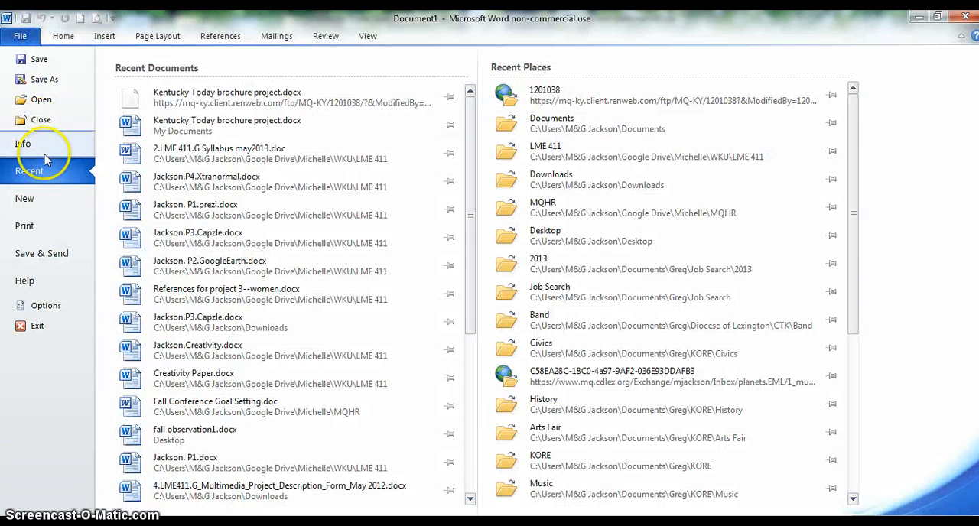
click(43, 202)
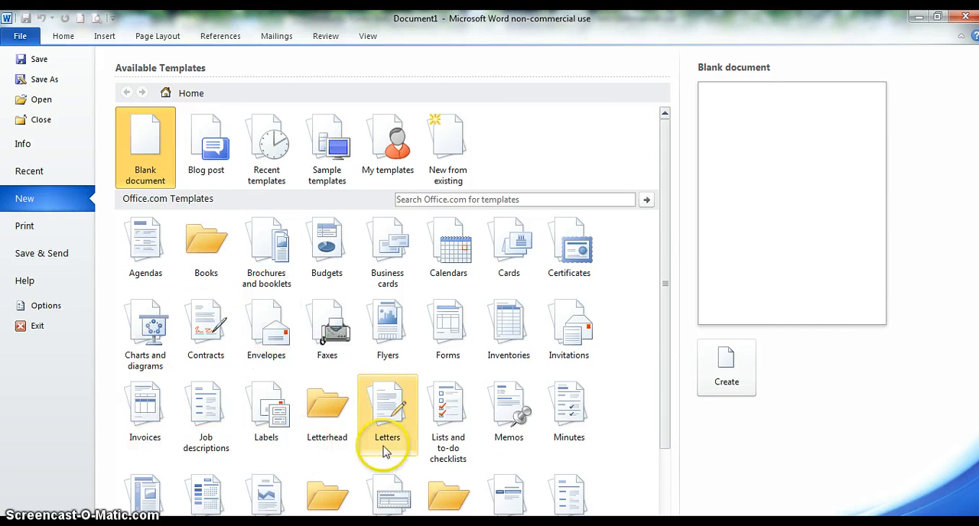
click(282, 278)
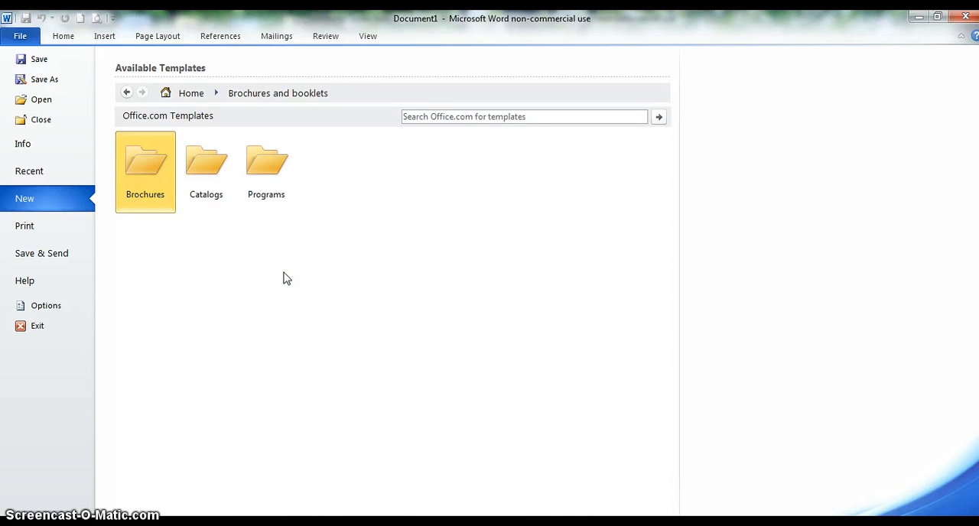
click(148, 171)
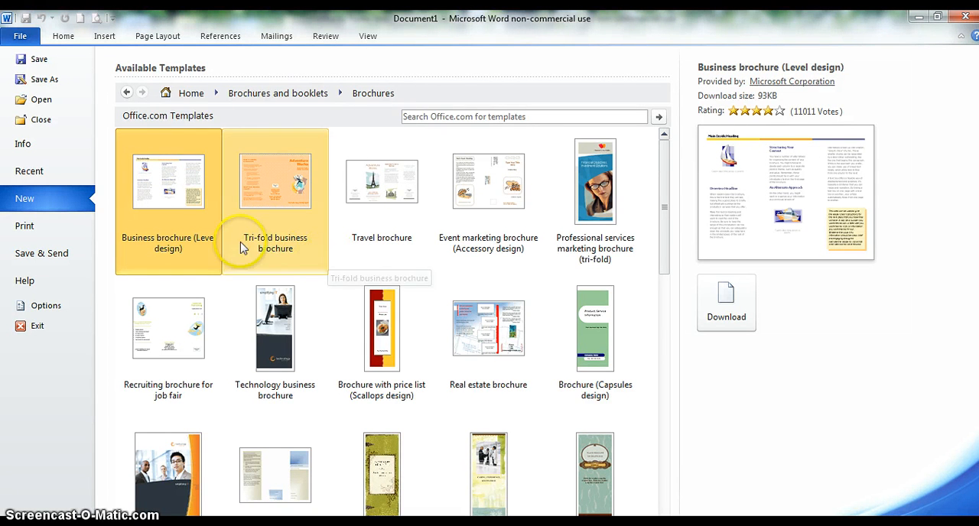
- Browse the brochure templates and create a new document from the Brochure (Capsules design) template
click(188, 252)
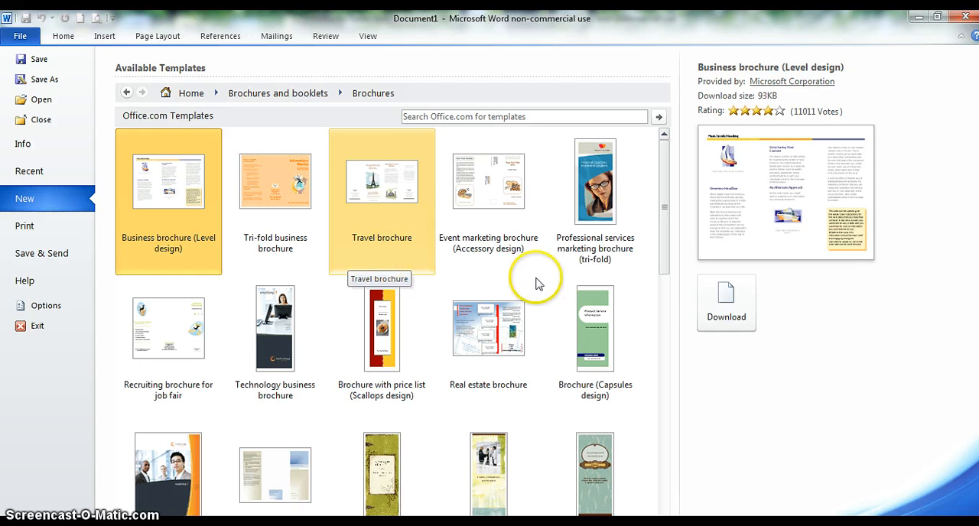
drag(664, 266, 669, 306)
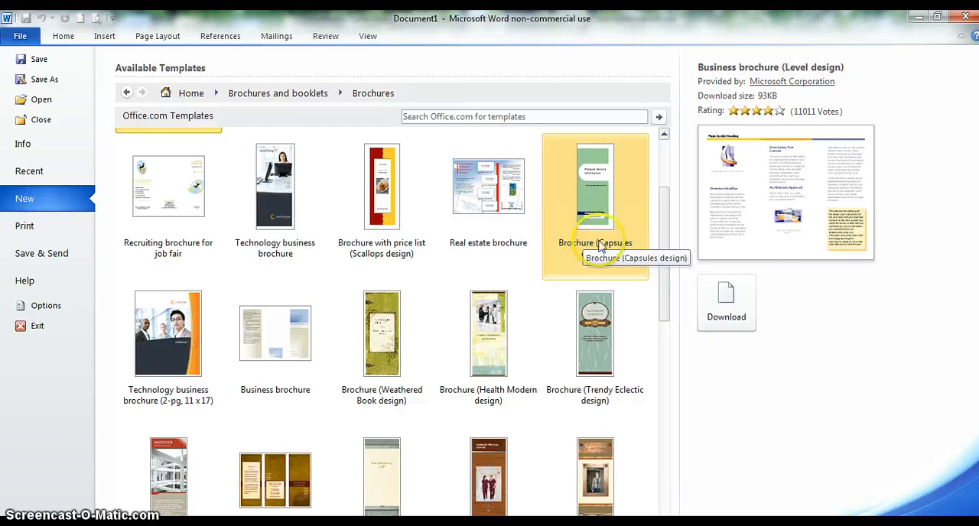
drag(665, 256, 662, 405)
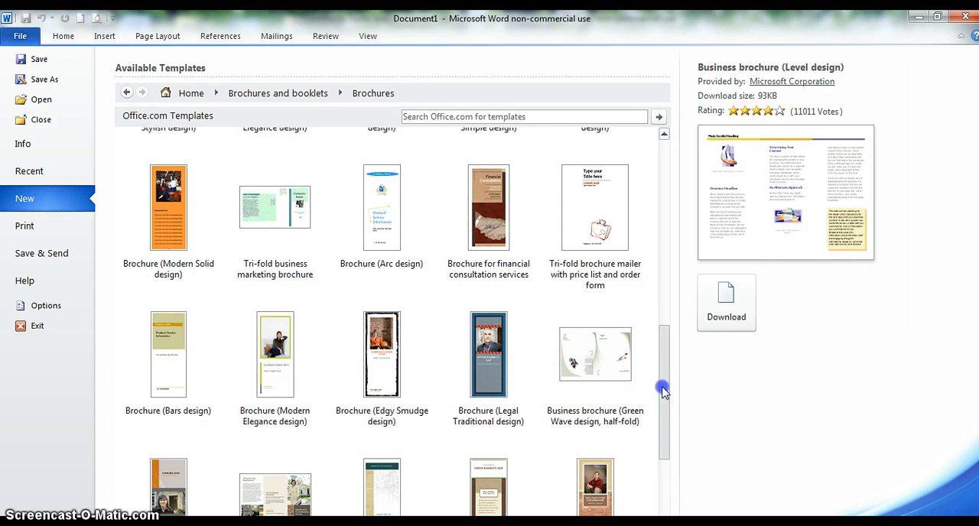
drag(662, 388, 666, 212)
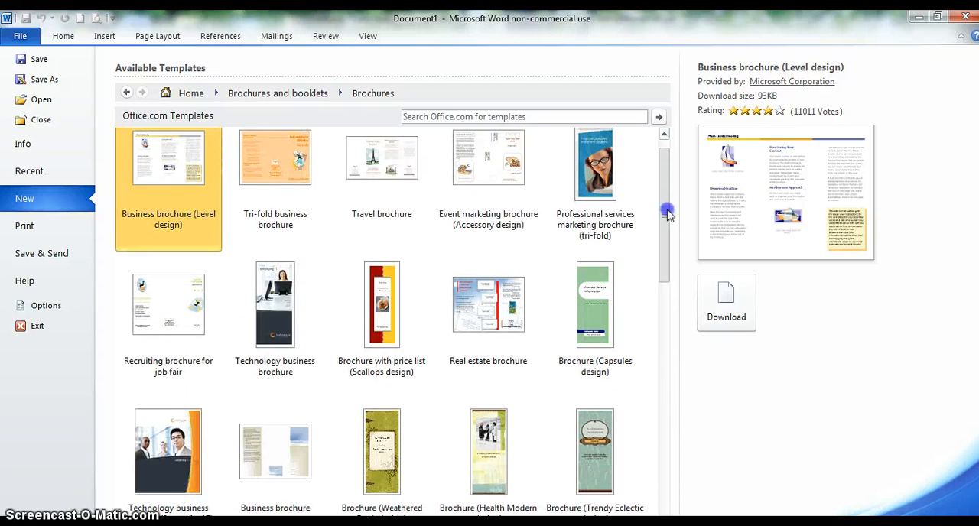
double_click(601, 308)
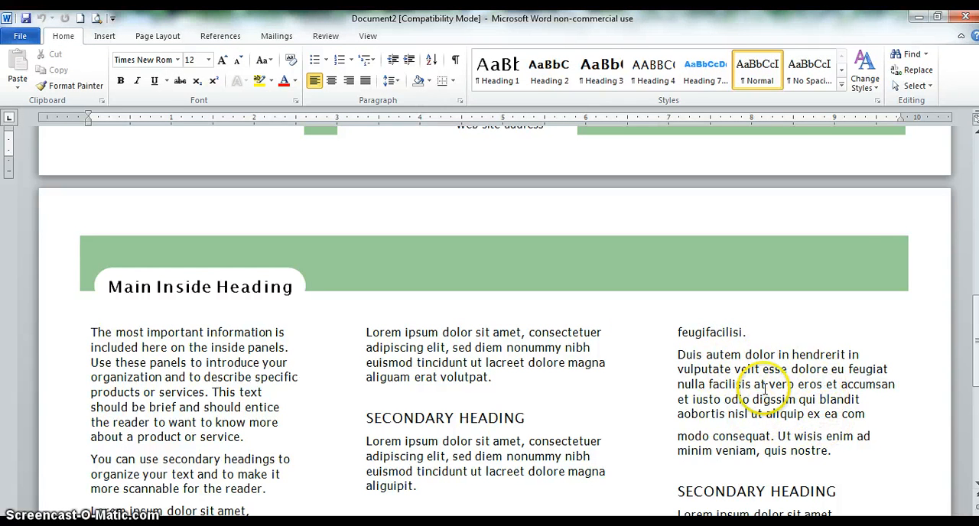
- Examine the brochure template's outside and inside panels, including the cover title, back panel, company details and inside headings
scroll(764, 390, up, 15)
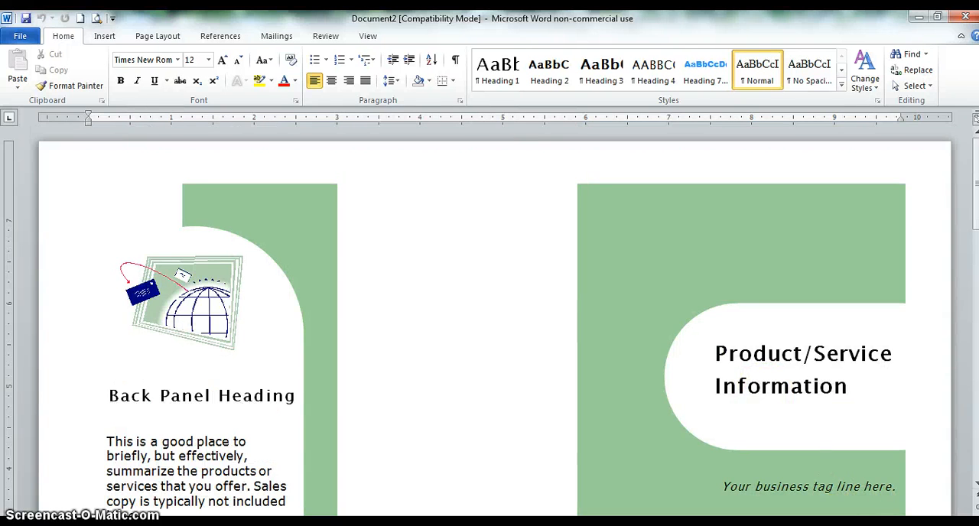
scroll(489, 329, down, 2)
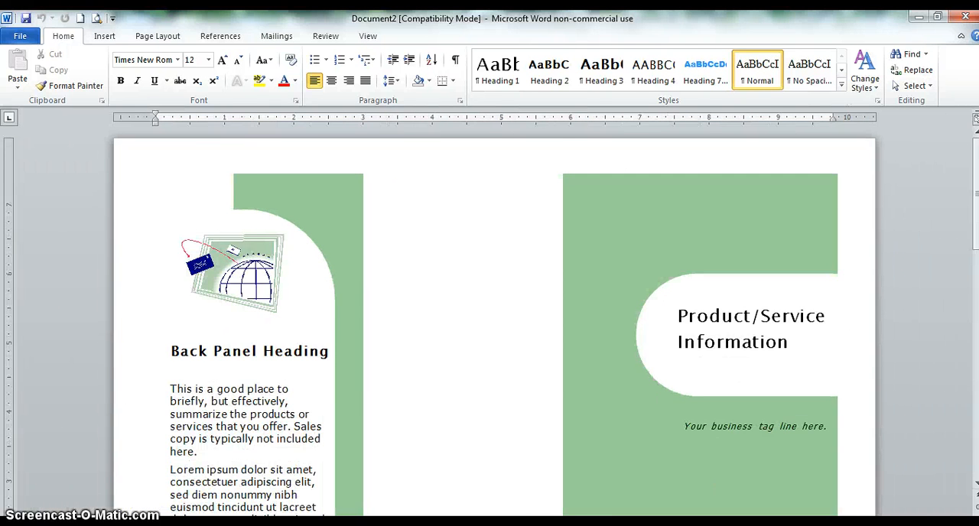
scroll(490, 329, down, 1)
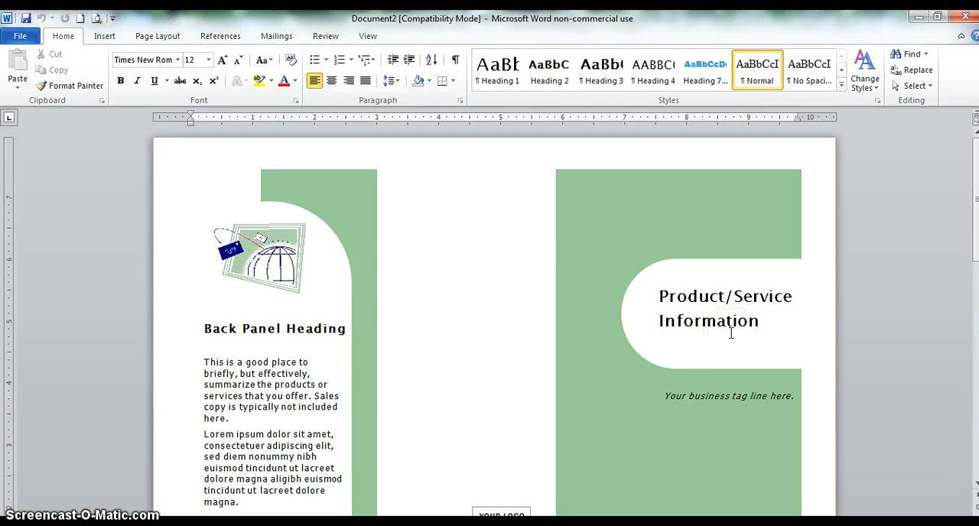
scroll(730, 334, down, 4)
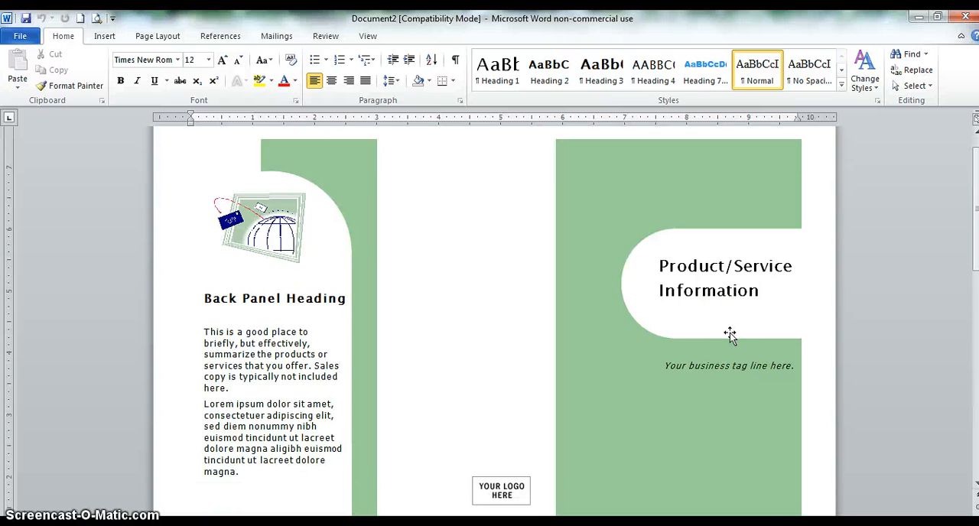
scroll(730, 334, down, 10)
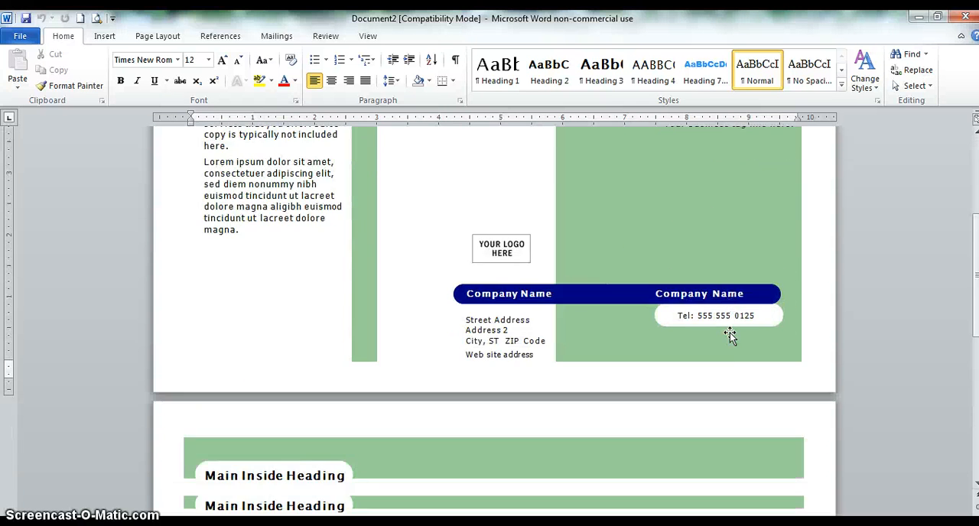
scroll(730, 334, down, 4)
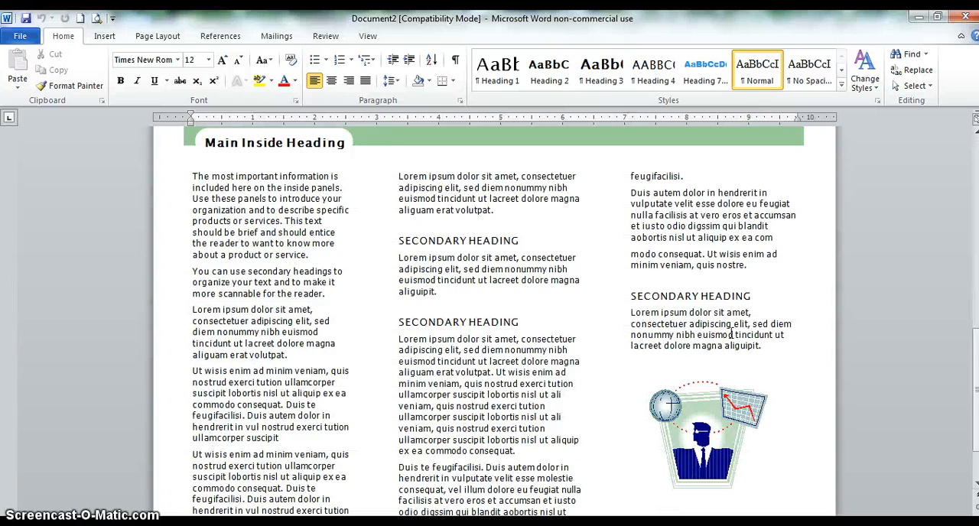
scroll(730, 334, up, 12)
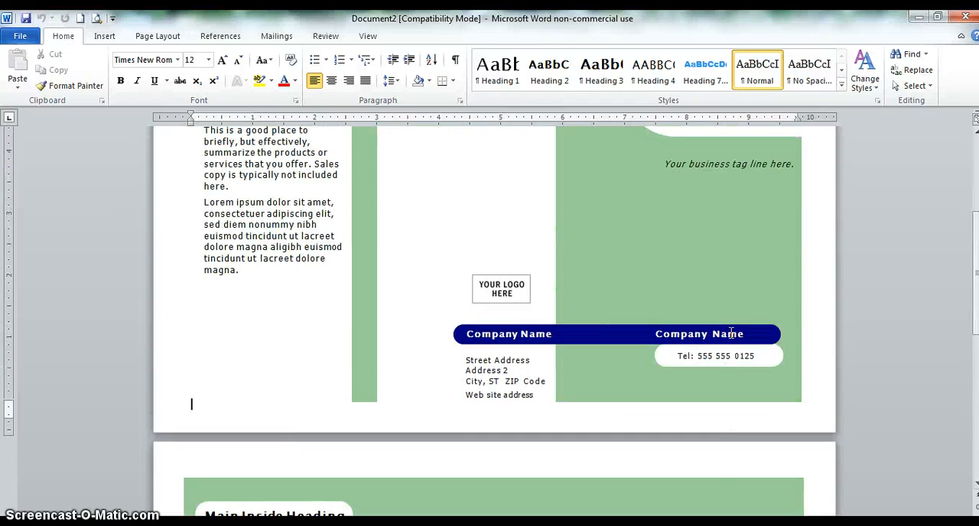
scroll(730, 334, up, 2)
scroll(730, 334, up, 5)
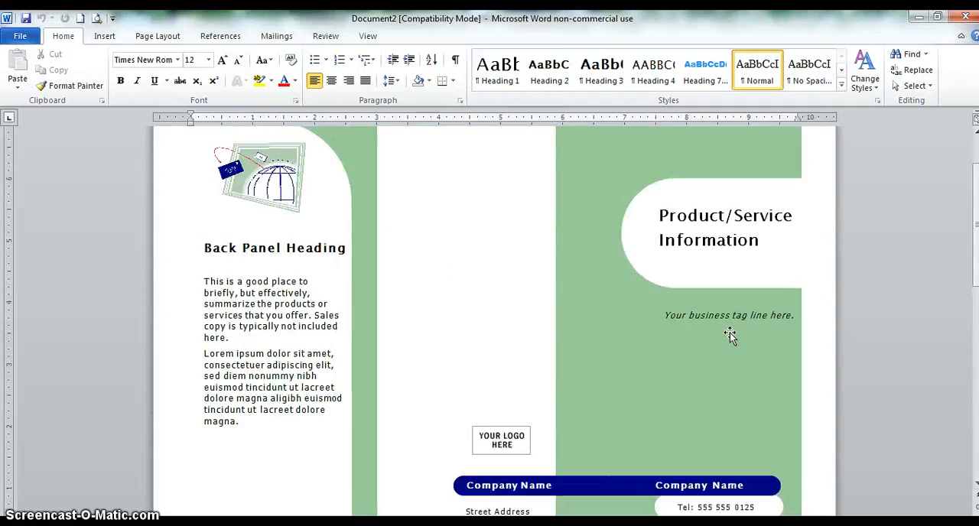
scroll(730, 335, down, 2)
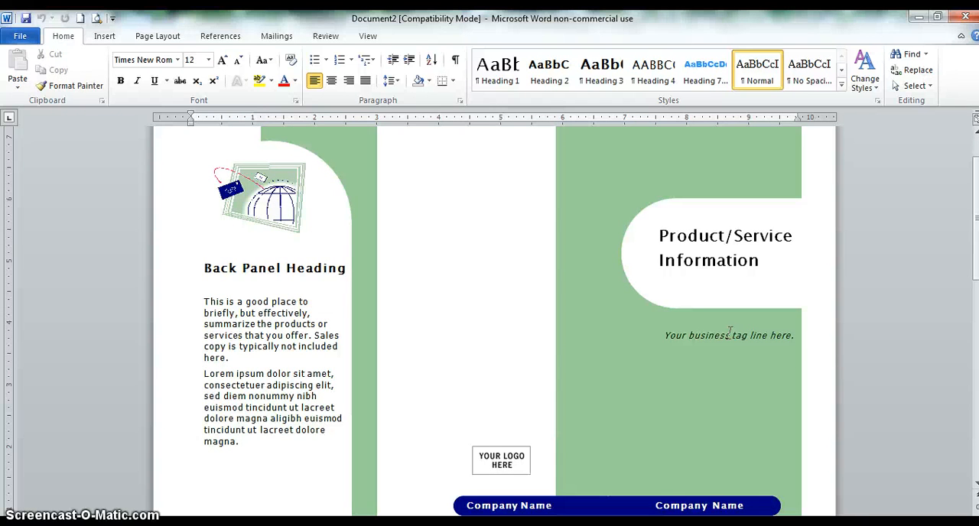
scroll(730, 334, down, 3)
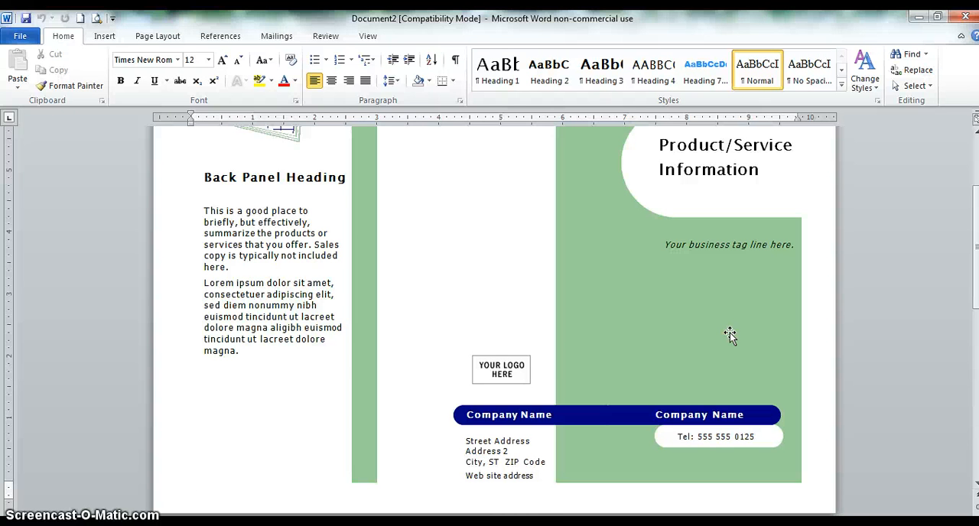
scroll(730, 334, down, 3)
scroll(730, 335, up, 5)
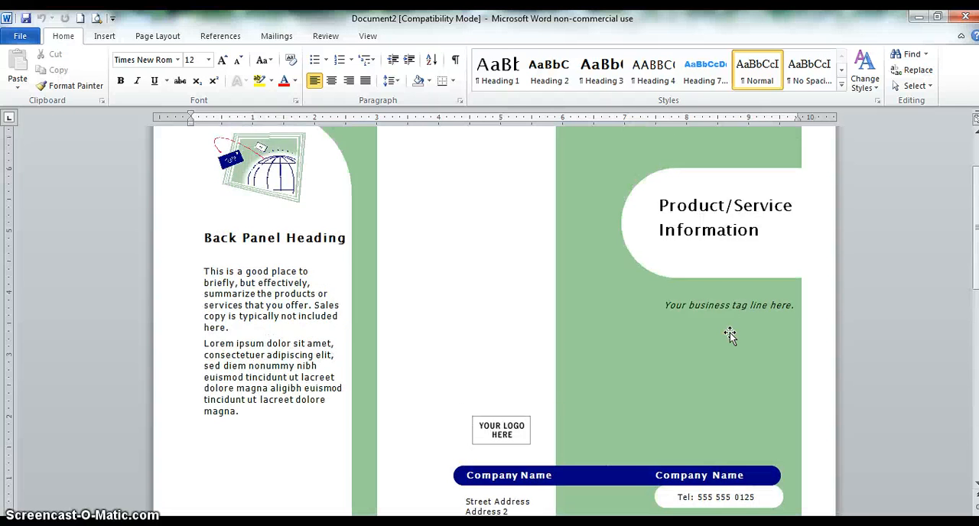
scroll(730, 335, up, 2)
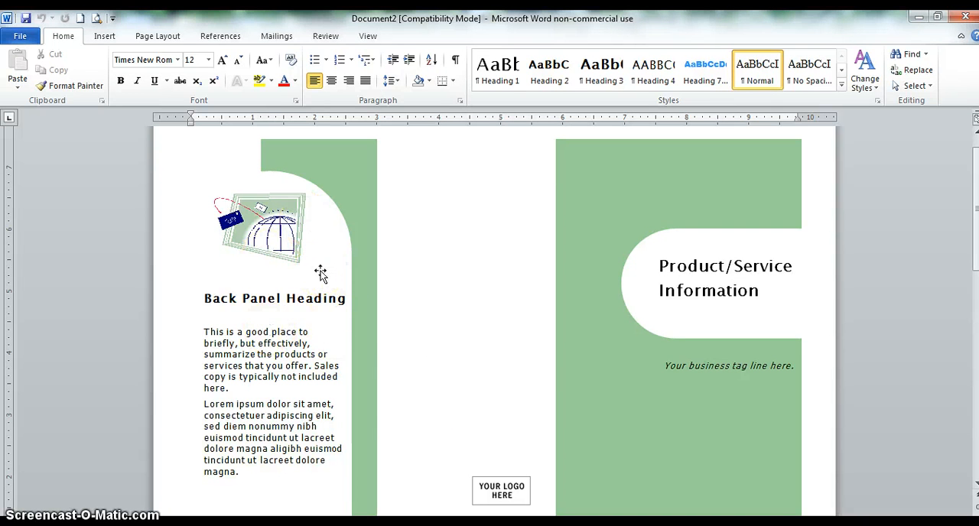
- Look over the template's inside page with its main and secondary headings, and return to the outside panels
scroll(320, 274, down, 12)
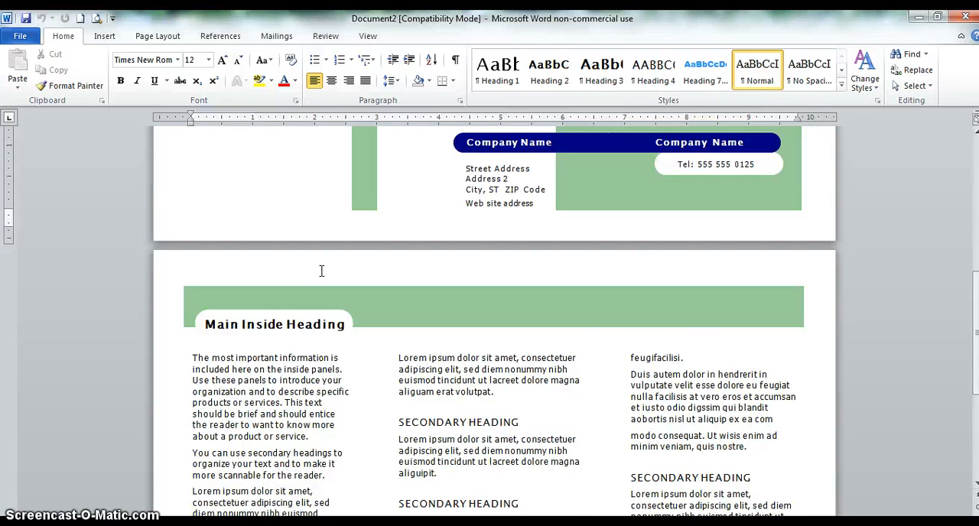
scroll(322, 273, down, 2)
scroll(321, 272, up, 2)
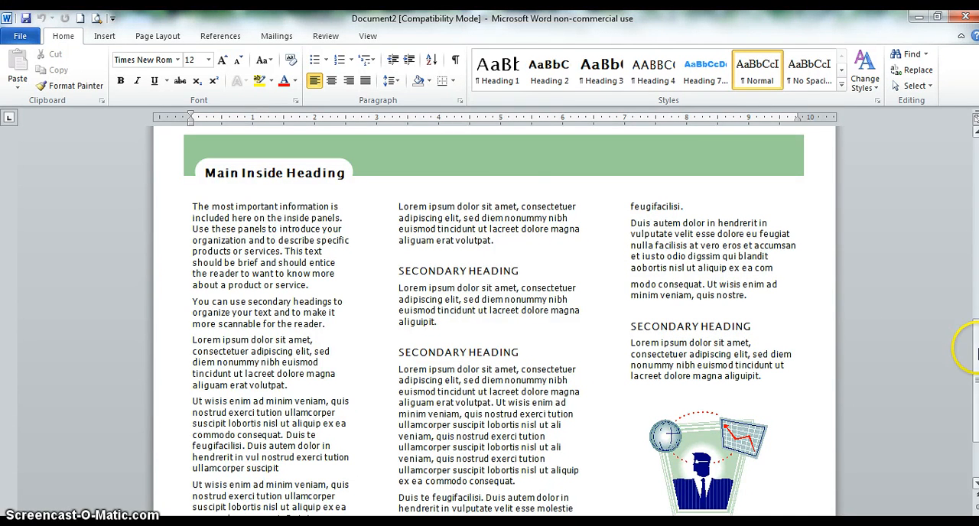
click(975, 349)
drag(976, 349, 972, 179)
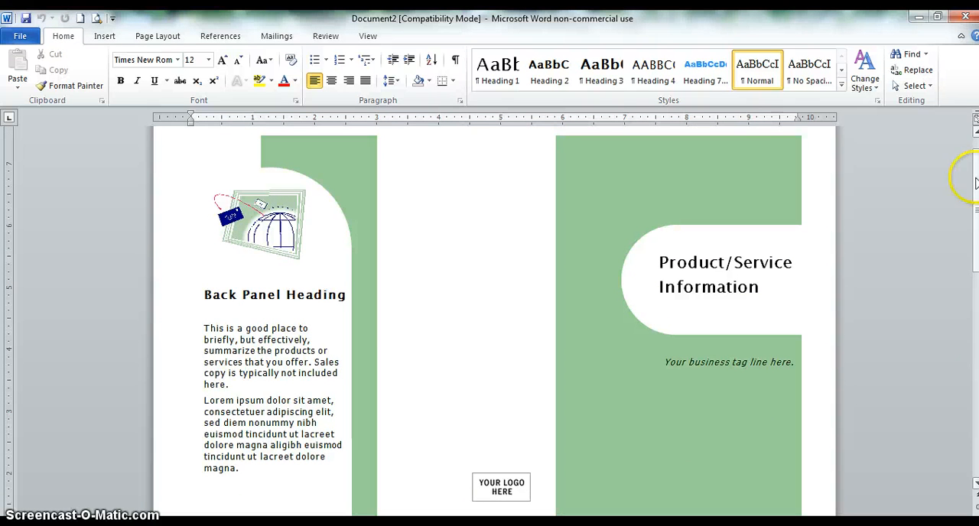
- Apply the solid orange shape style to the green background rectangle of the front cover panel
click(598, 188)
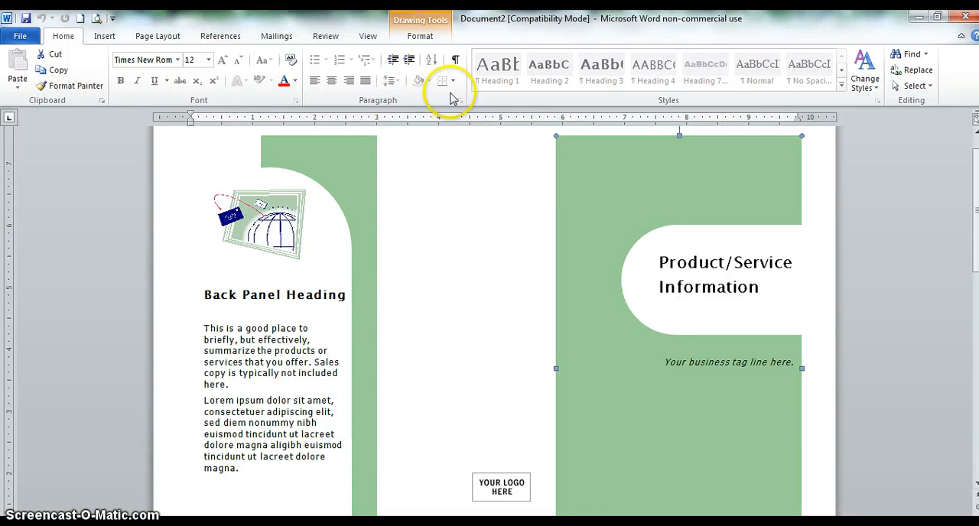
click(422, 36)
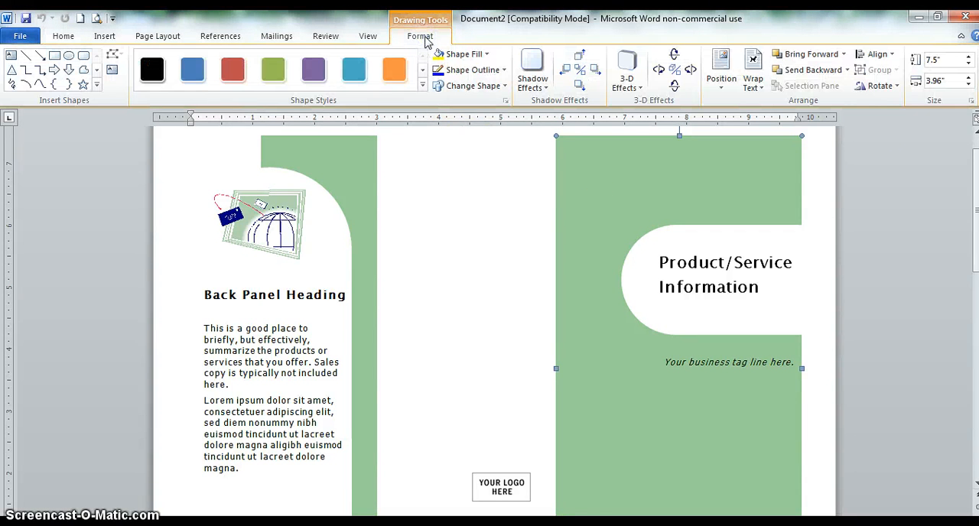
click(385, 77)
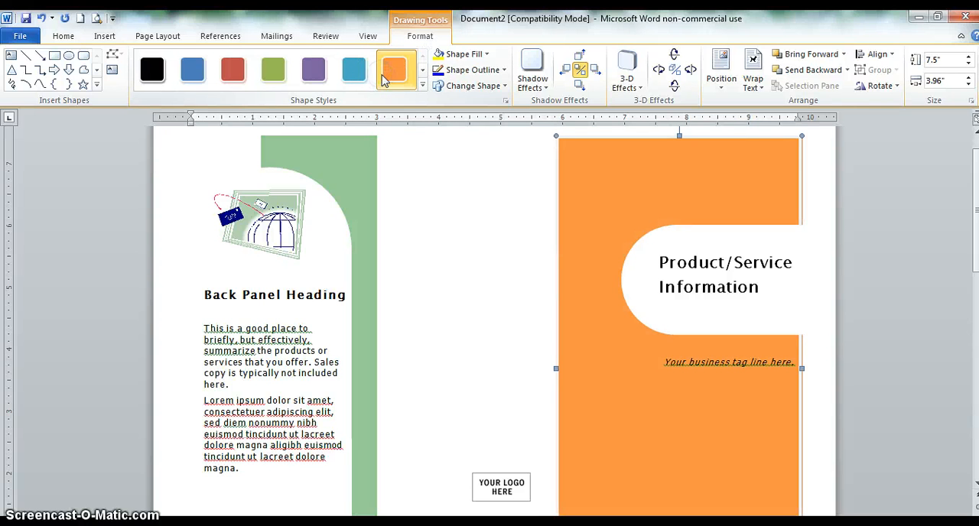
click(423, 86)
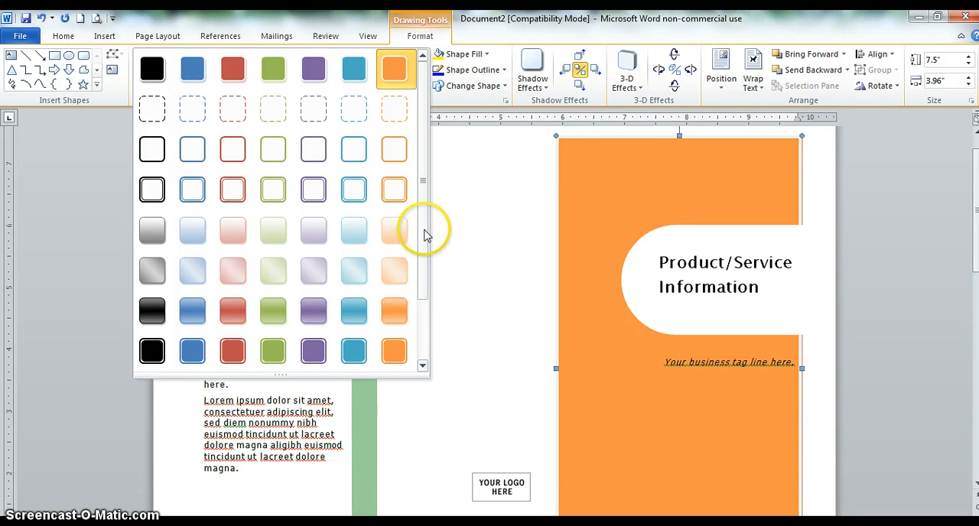
scroll(421, 306, down, 2)
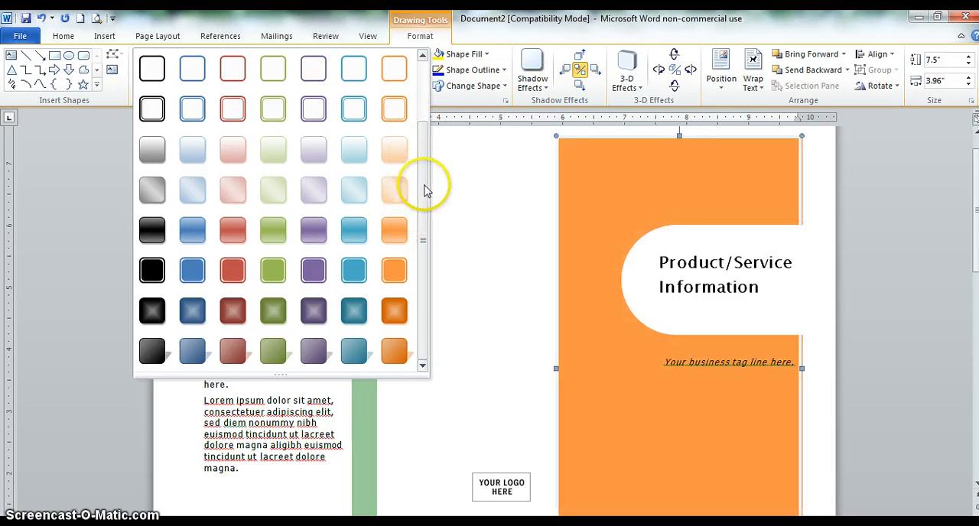
drag(422, 186, 421, 87)
click(401, 70)
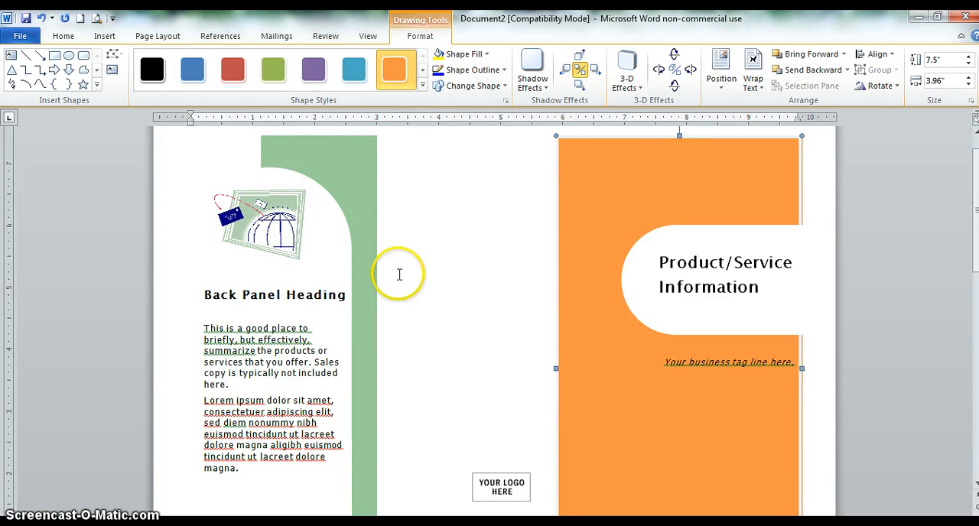
click(364, 271)
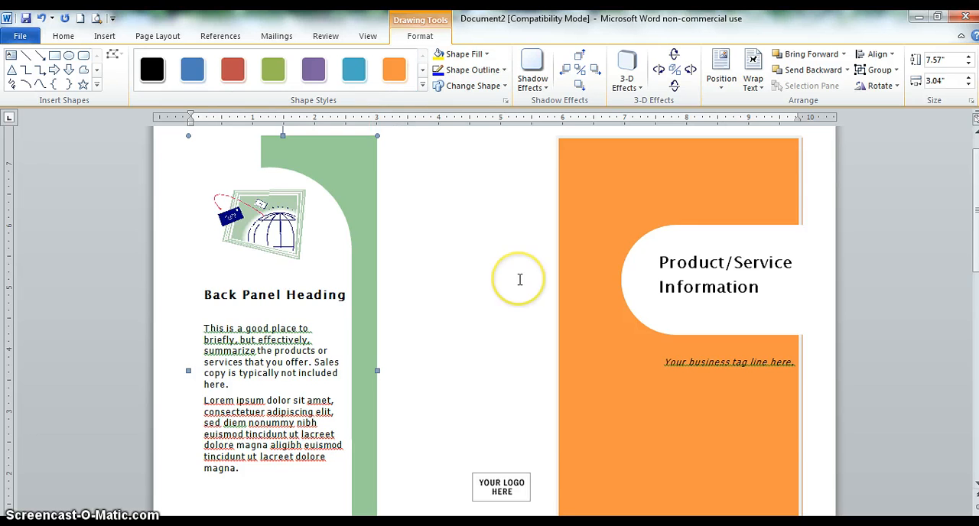
scroll(519, 279, down, 4)
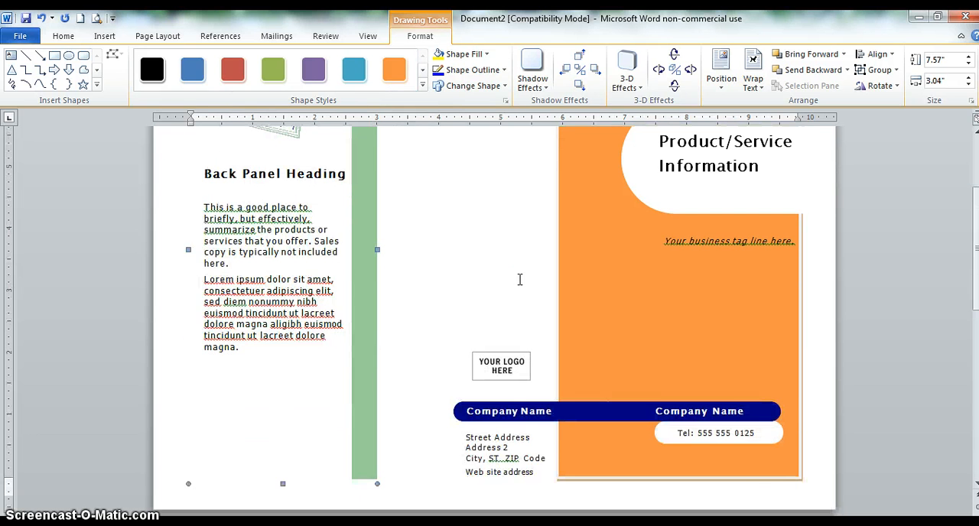
scroll(519, 279, up, 5)
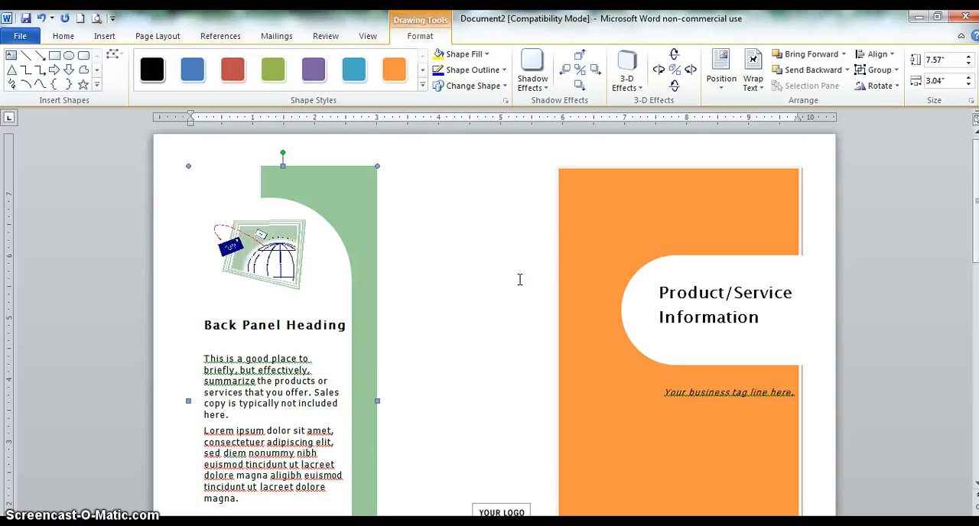
scroll(519, 279, down, 1)
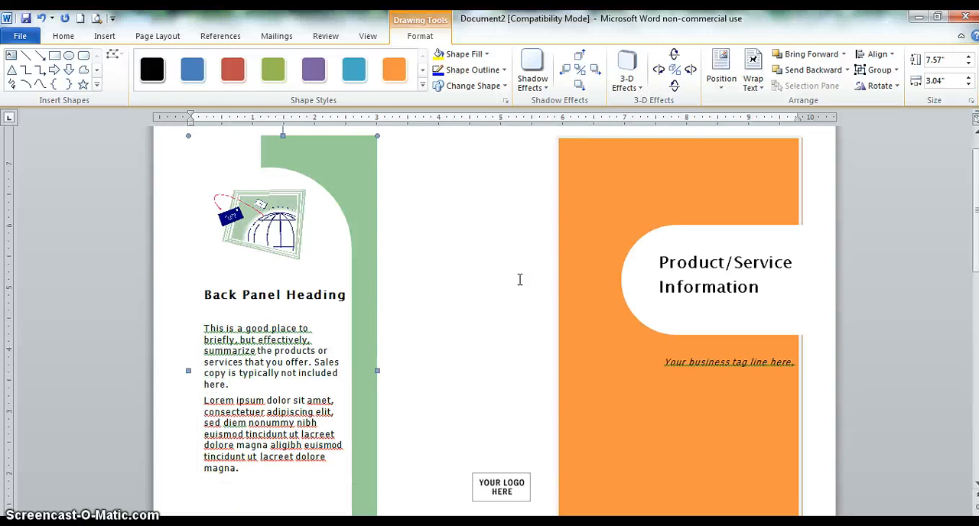
- Replace the front cover title "Product/Service Information" with "Sports in Kentucky"
click(717, 285)
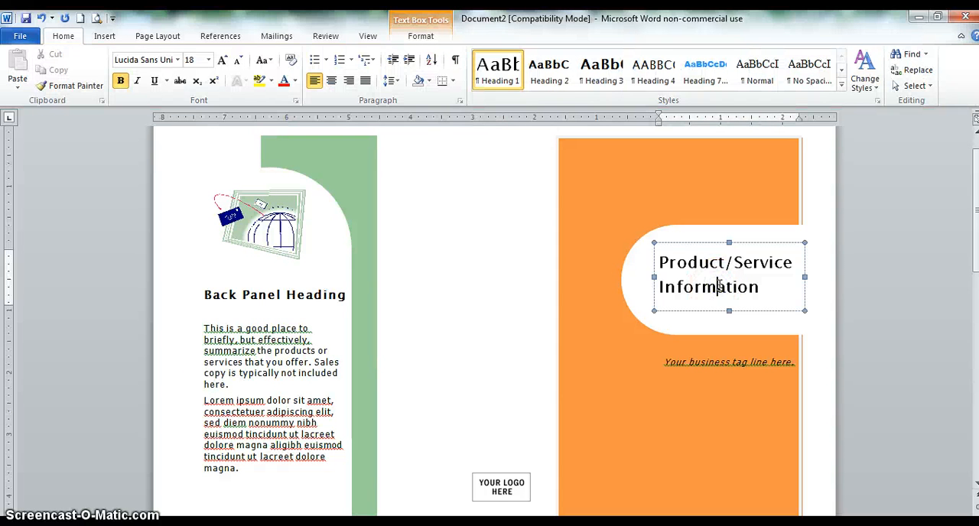
drag(773, 289, 675, 264)
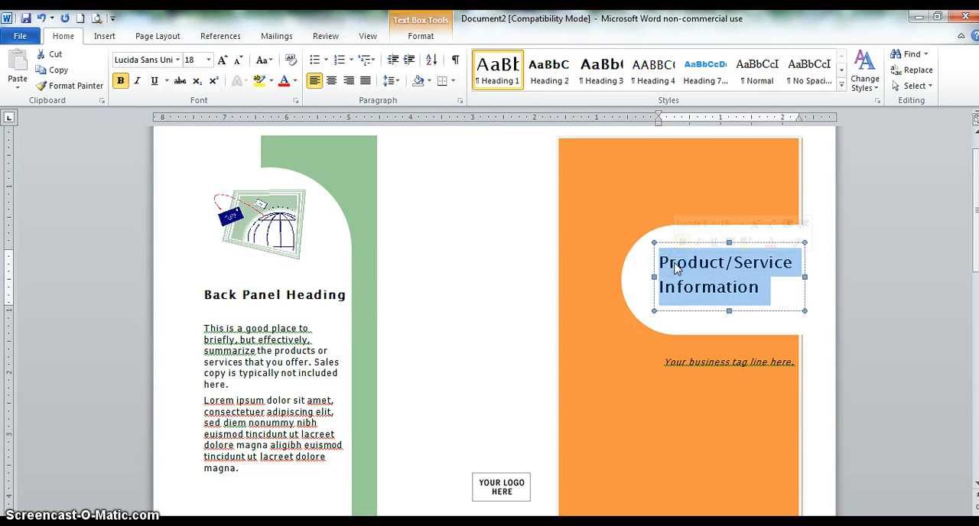
text(S)
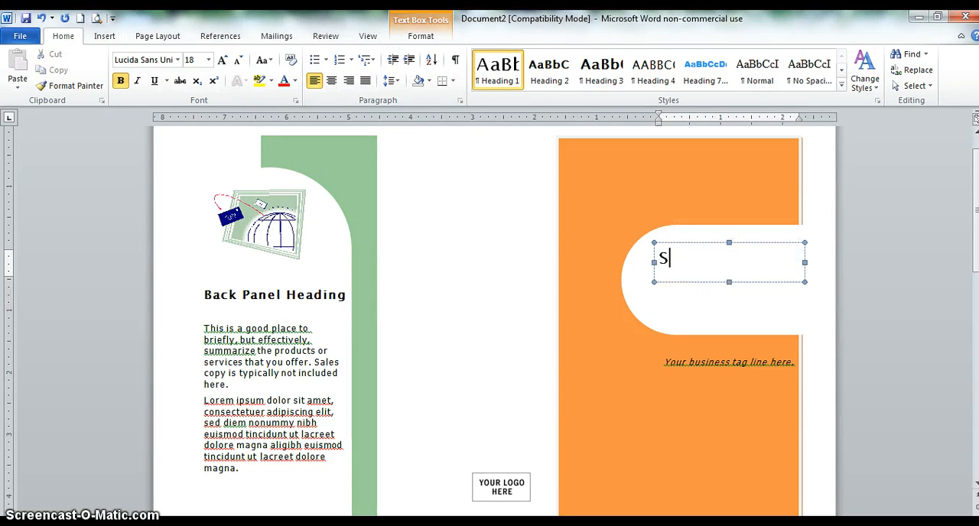
text(ports in K)
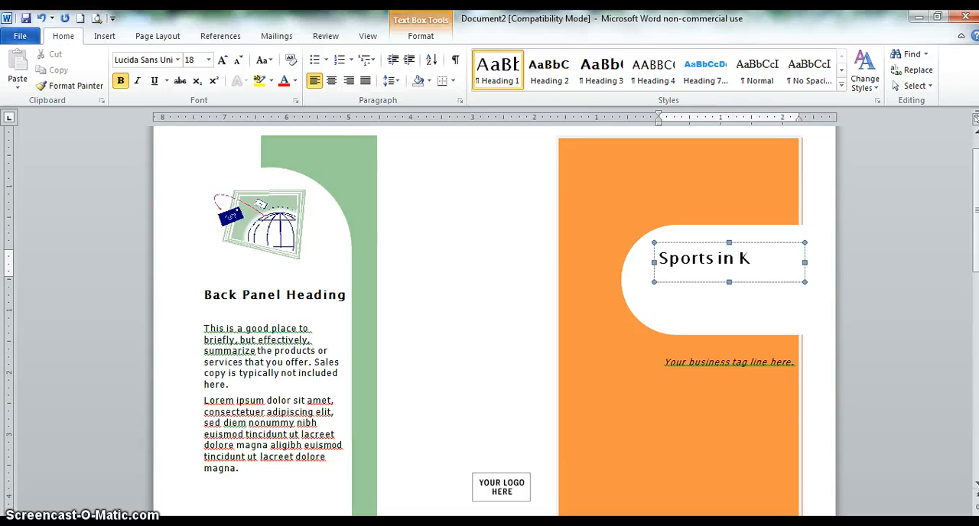
text(entucky)
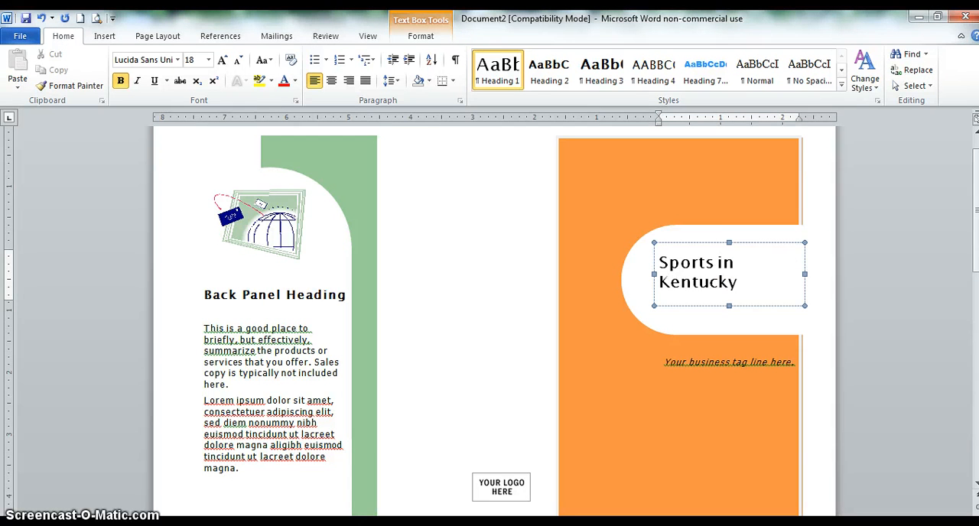
click(729, 286)
- Replace the business tag line on the cover with "A look at sports and recreation in the state of Kentucky."
click(706, 359)
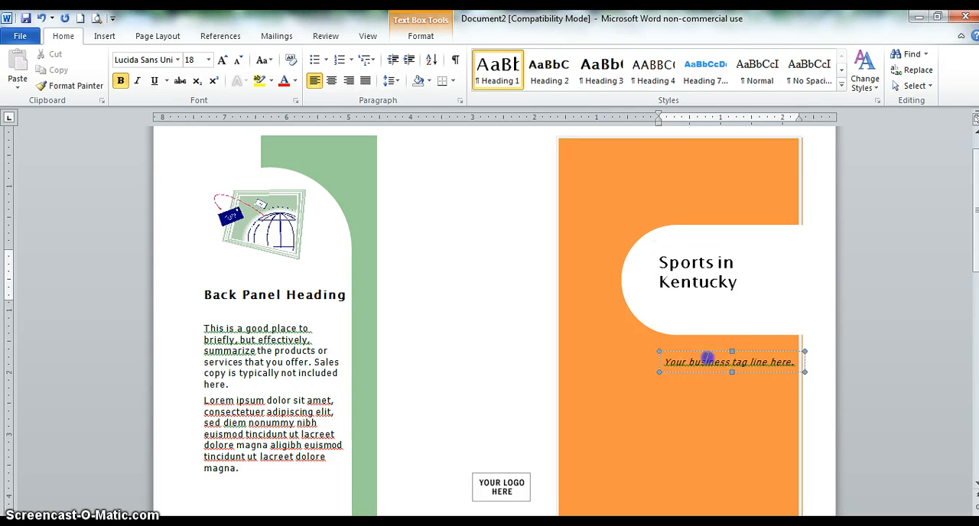
drag(799, 363, 672, 367)
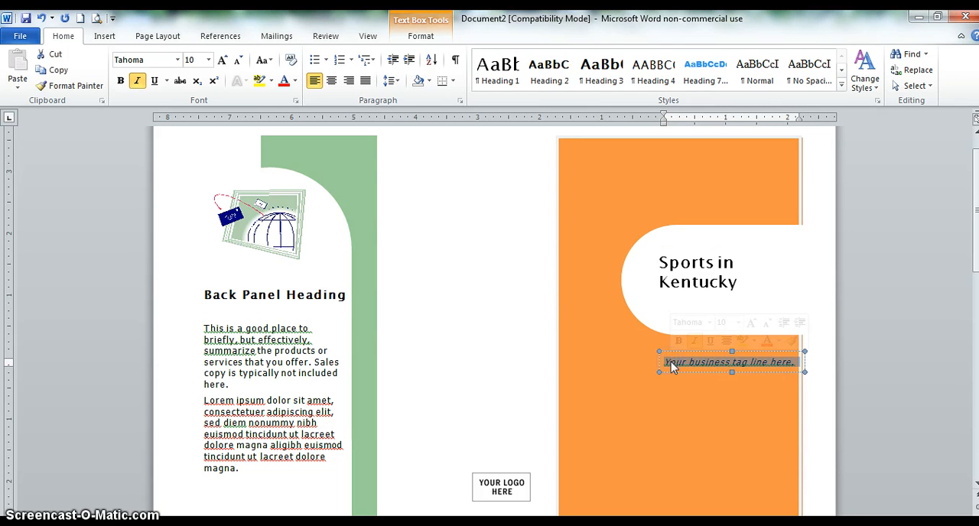
text(t)
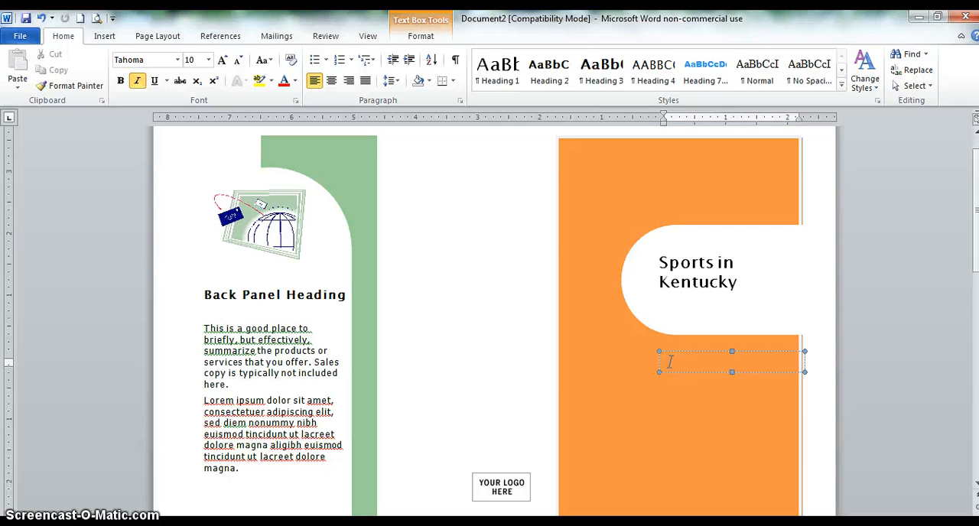
key(BackSpace)
text(A look at sports and rec)
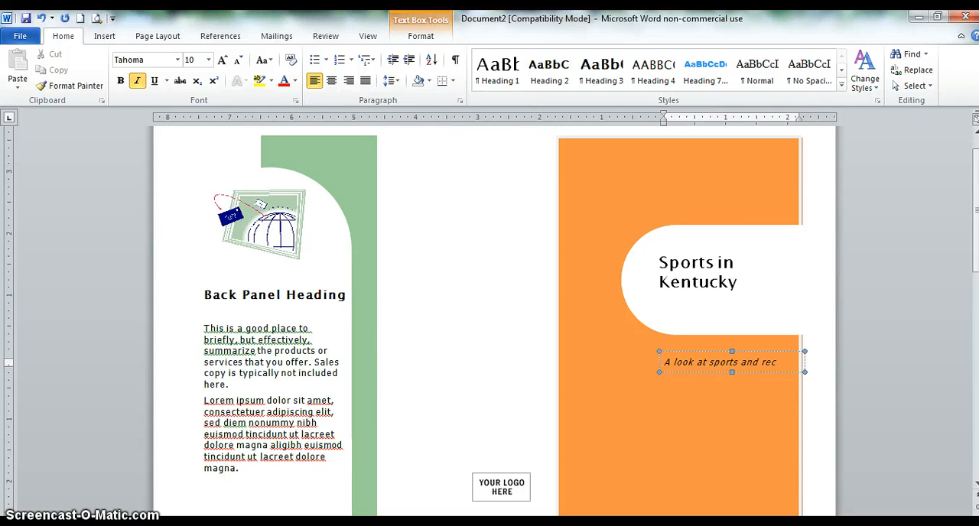
text(reation in the)
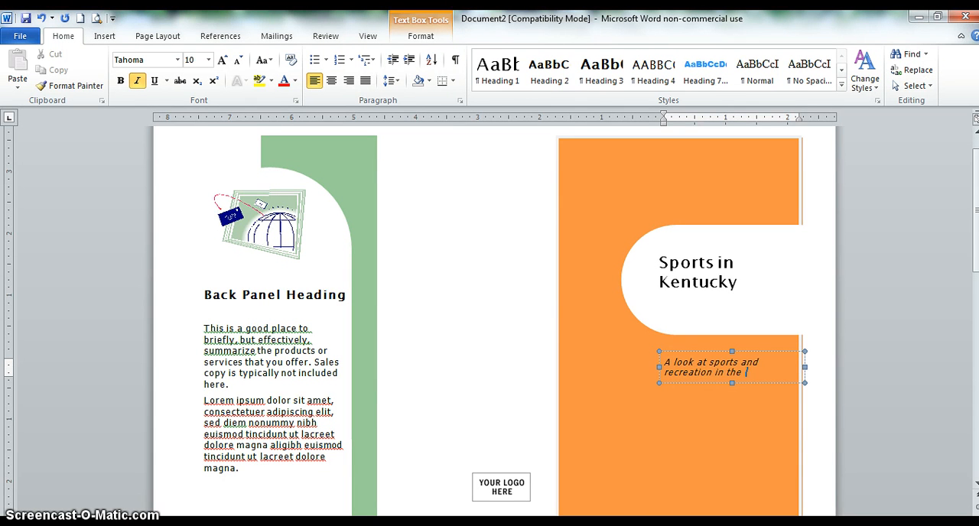
text( state of Kentucky.)
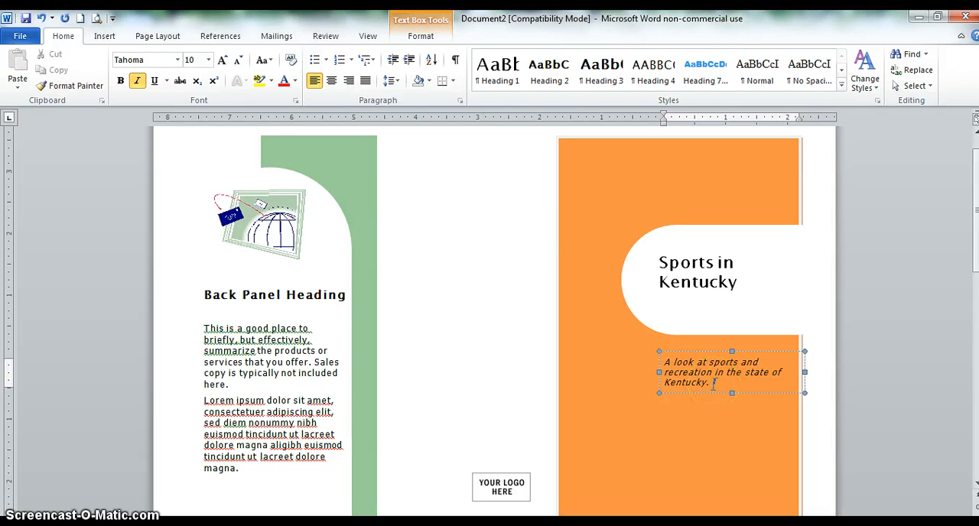
- Set the font size of the cover's tag line text to 16
drag(713, 384, 659, 364)
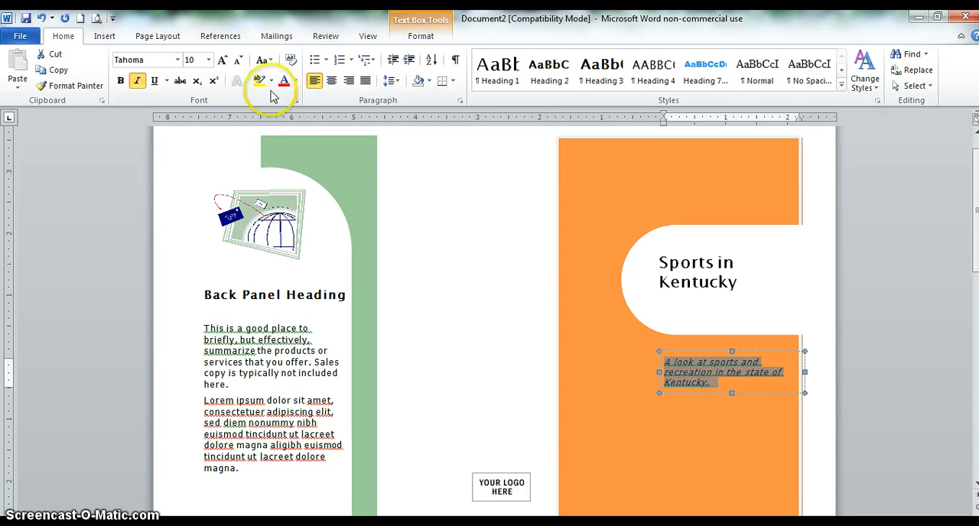
click(209, 61)
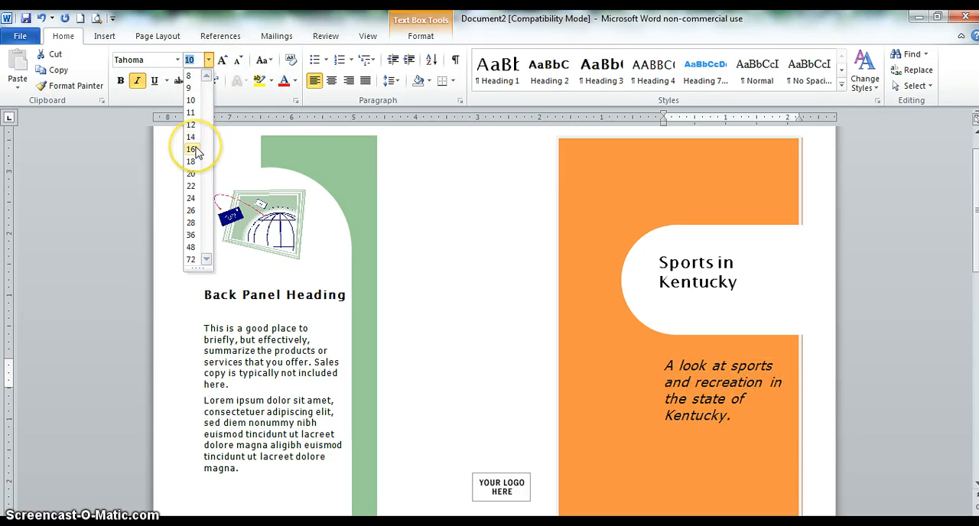
click(192, 150)
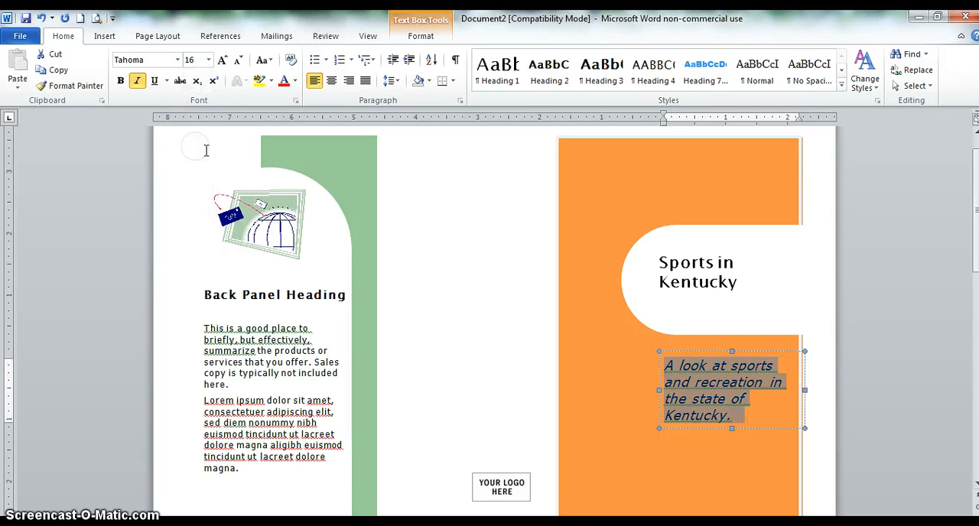
- Set the font size of the cover title "Sports in Kentucky" to 26 and deselect the text
click(696, 278)
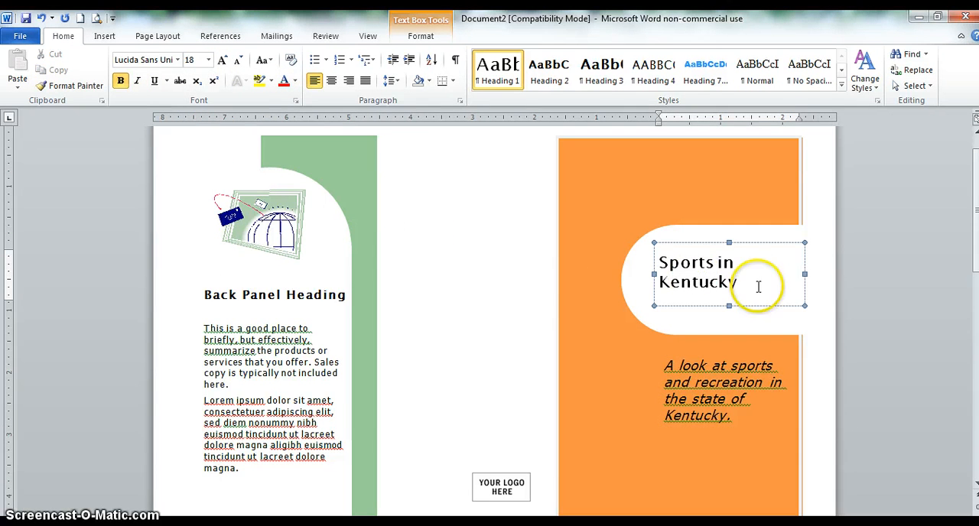
drag(758, 282, 642, 257)
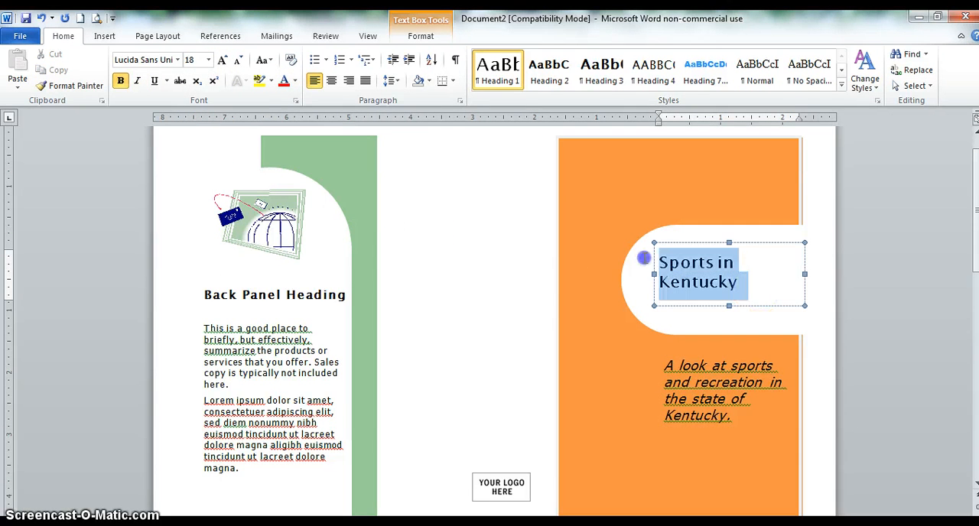
click(208, 60)
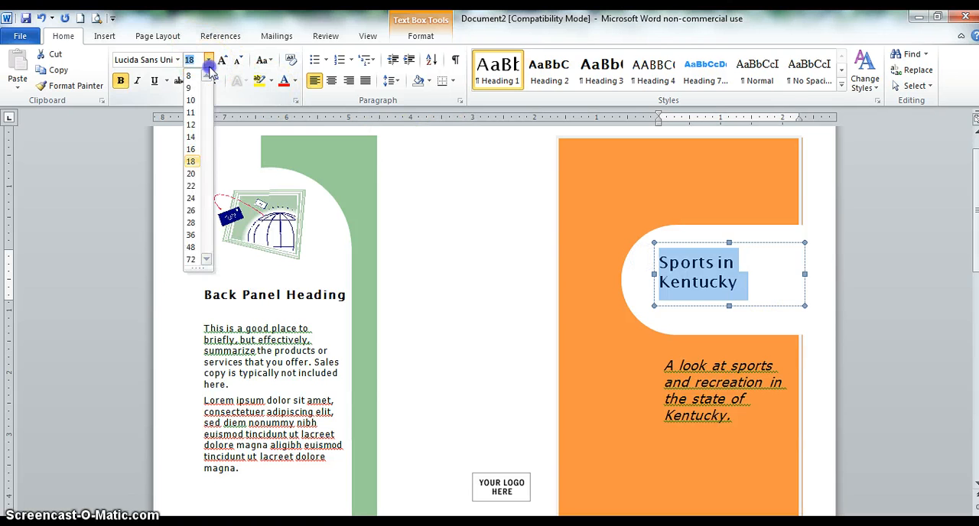
click(192, 212)
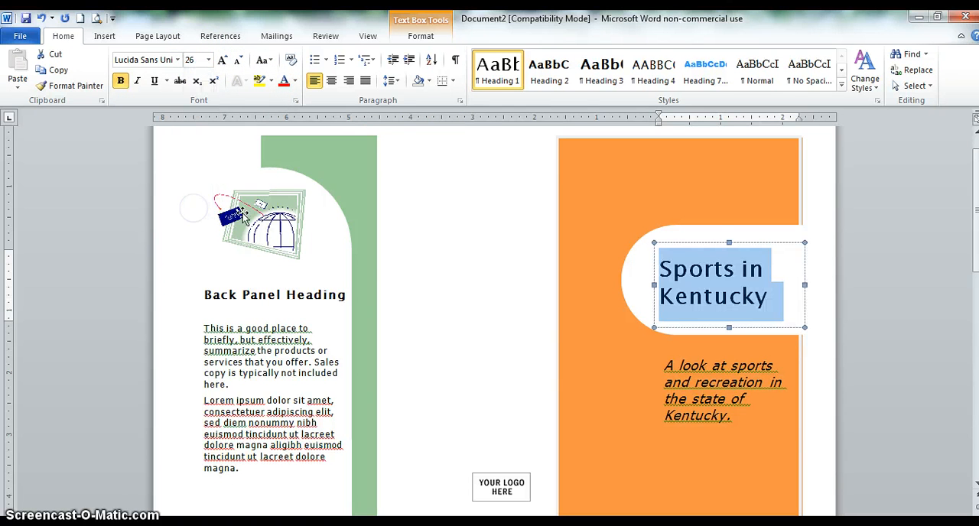
click(579, 370)
click(637, 362)
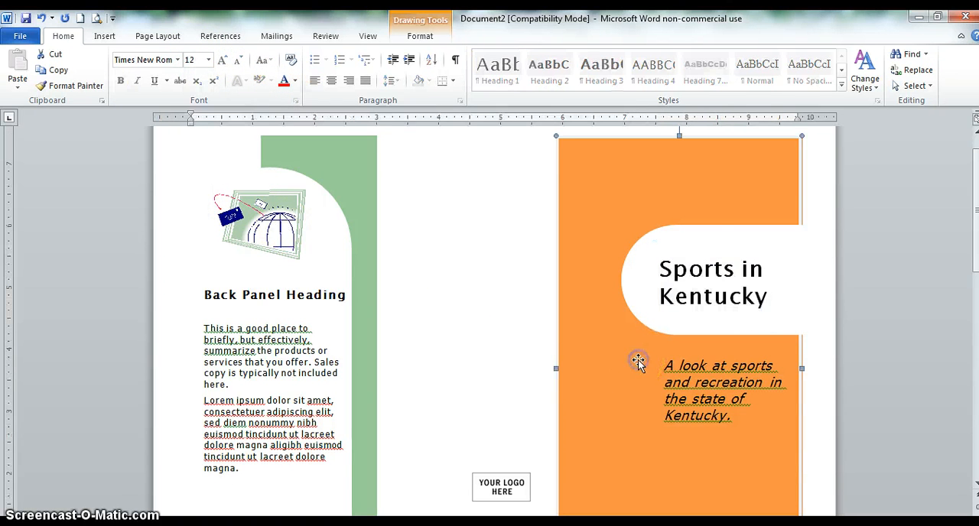
scroll(637, 363, down, 4)
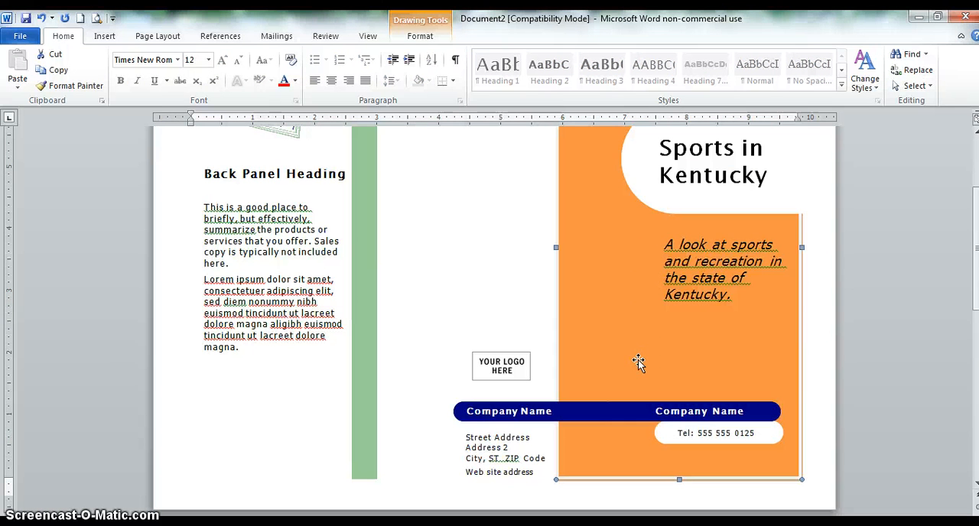
click(685, 406)
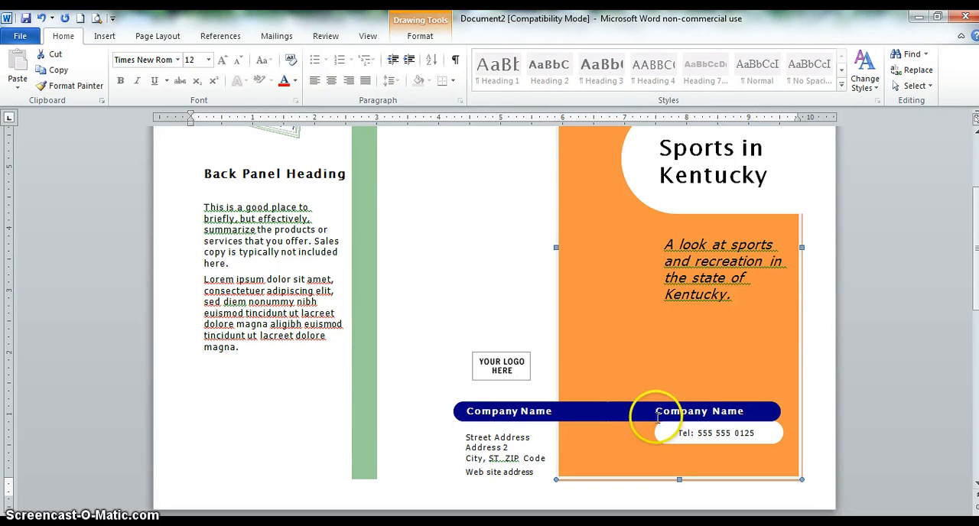
click(679, 410)
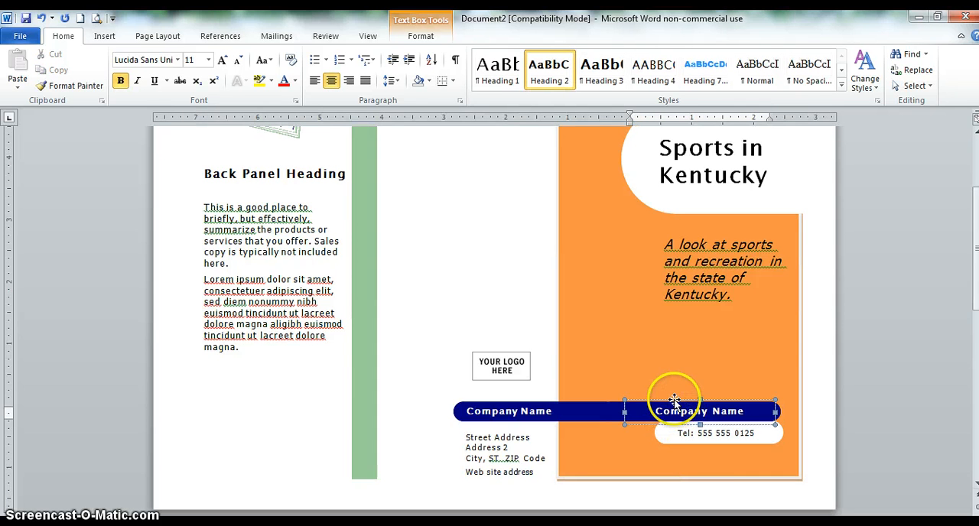
click(674, 400)
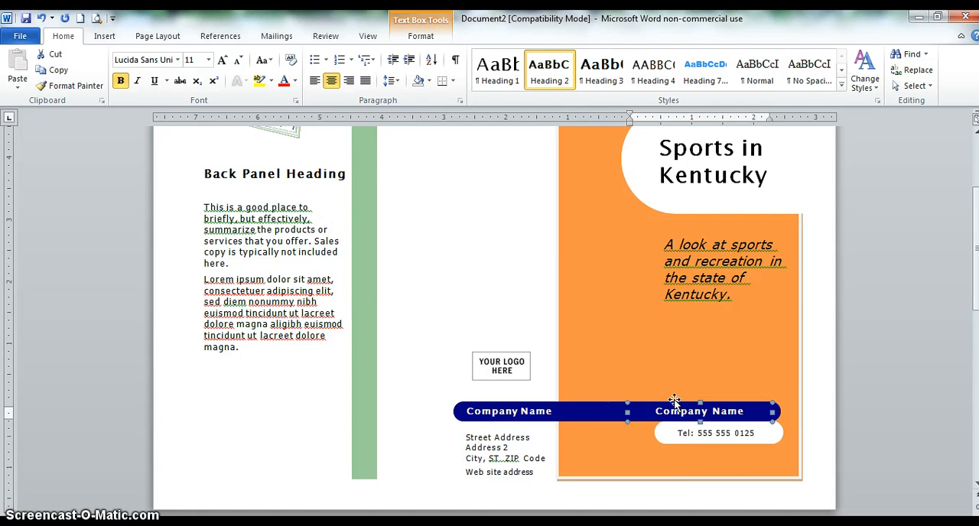
right_click(674, 400)
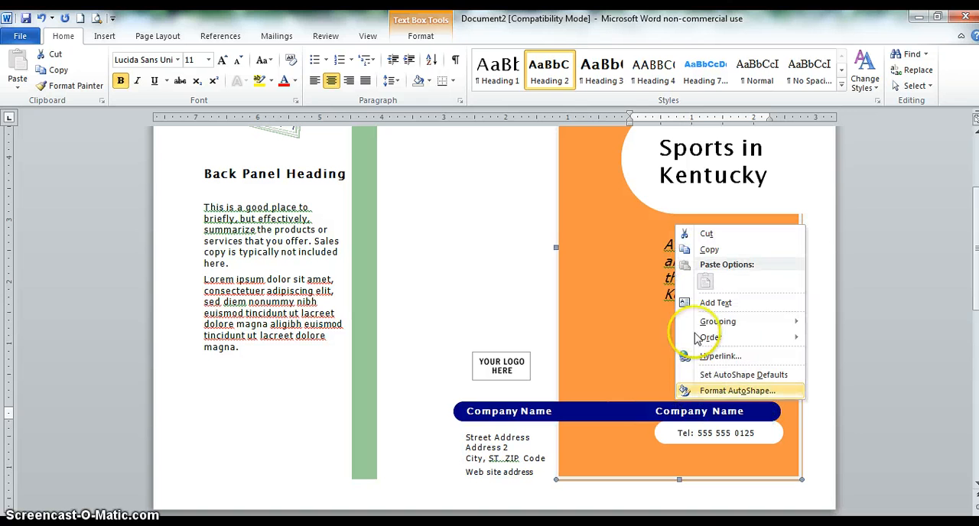
click(707, 234)
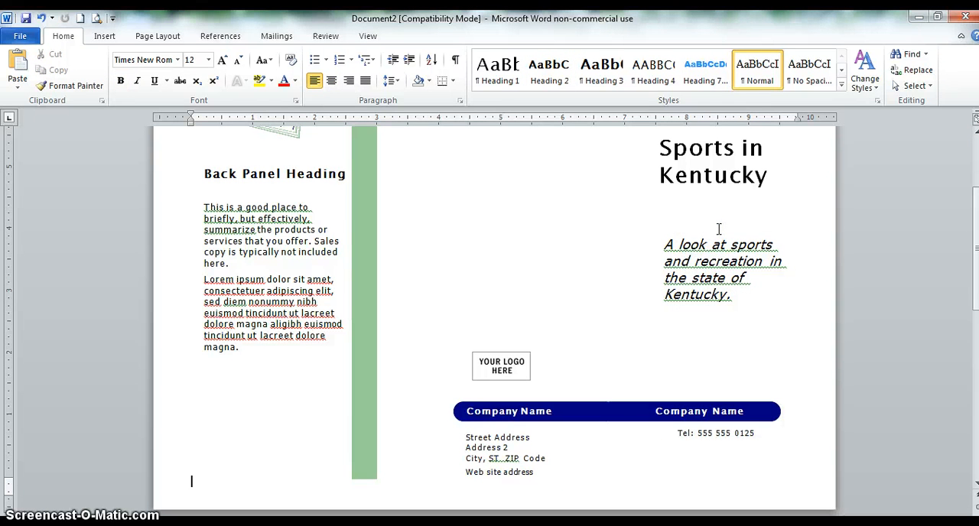
click(42, 18)
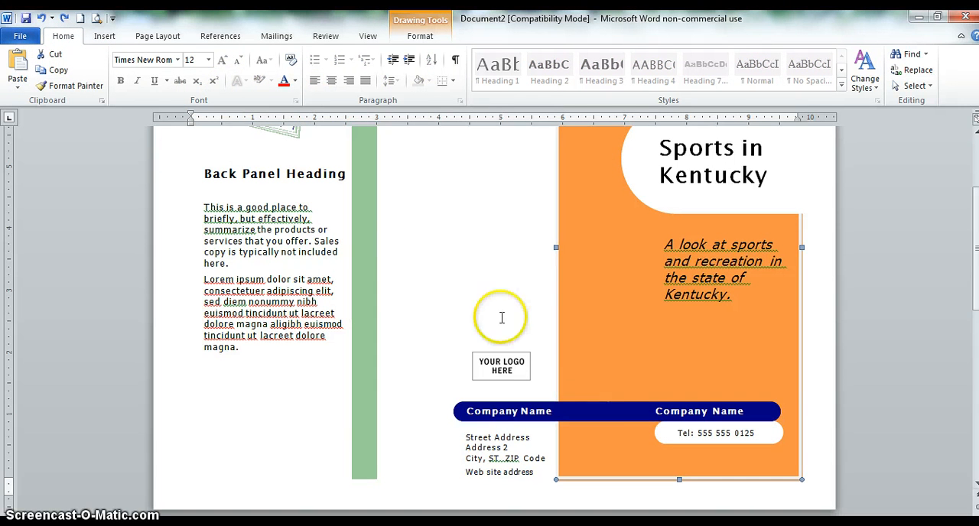
- Cut the Company Name text box from the blue bar on the front cover
click(667, 410)
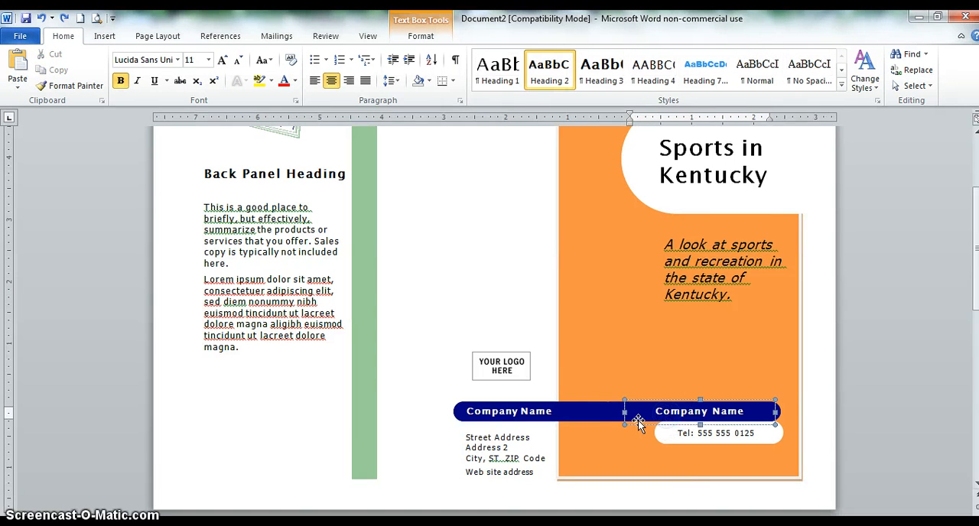
right_click(638, 420)
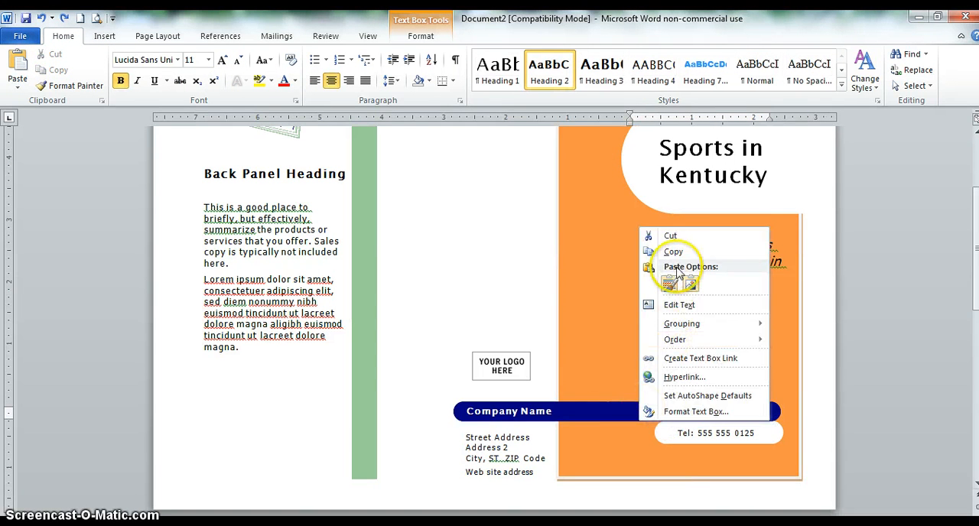
click(686, 237)
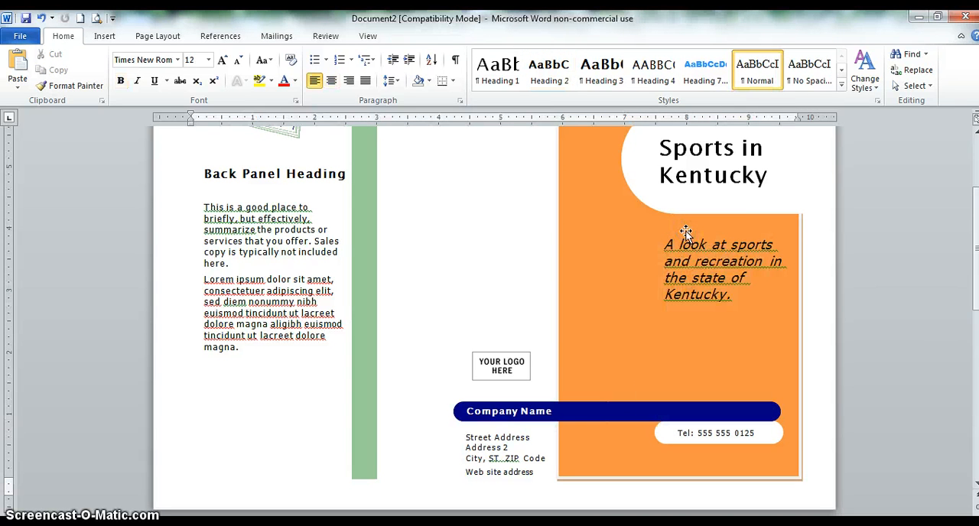
- Delete the telephone line from the white rounded box below the blue bar on the front cover
click(757, 432)
key(BackSpace)
key(BackSpace)
key(BackSpace)
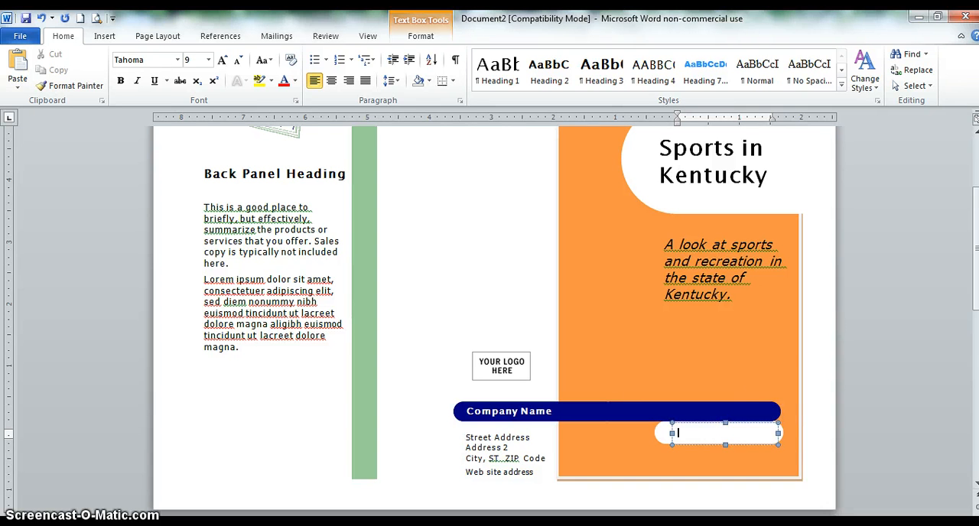
click(771, 410)
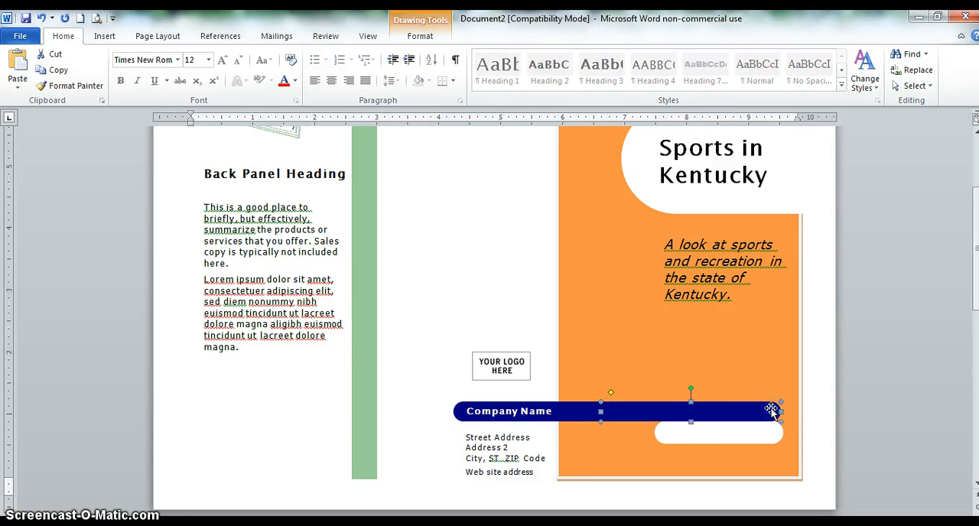
- Look over the front cover and the inside page's main heading, text columns, secondary headings and picture
scroll(770, 410, up, 3)
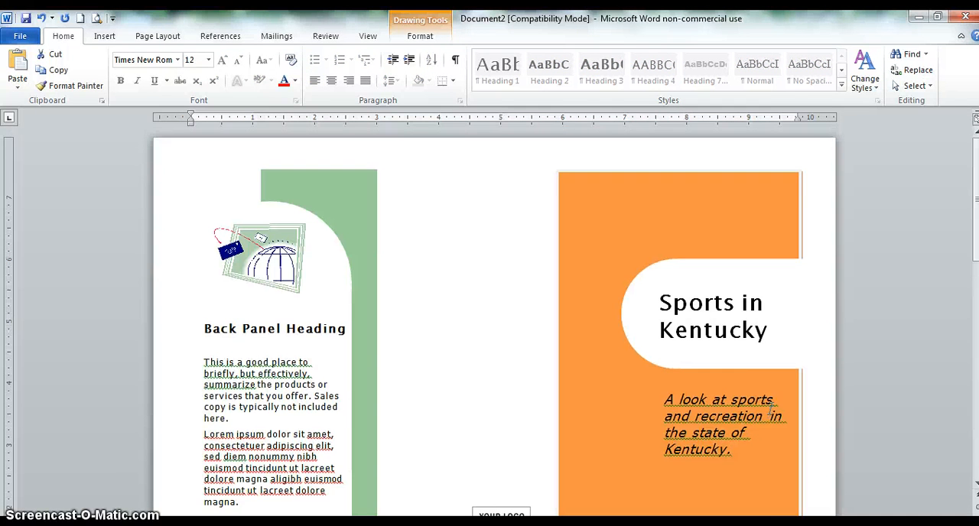
scroll(771, 411, down, 2)
scroll(771, 411, down, 1)
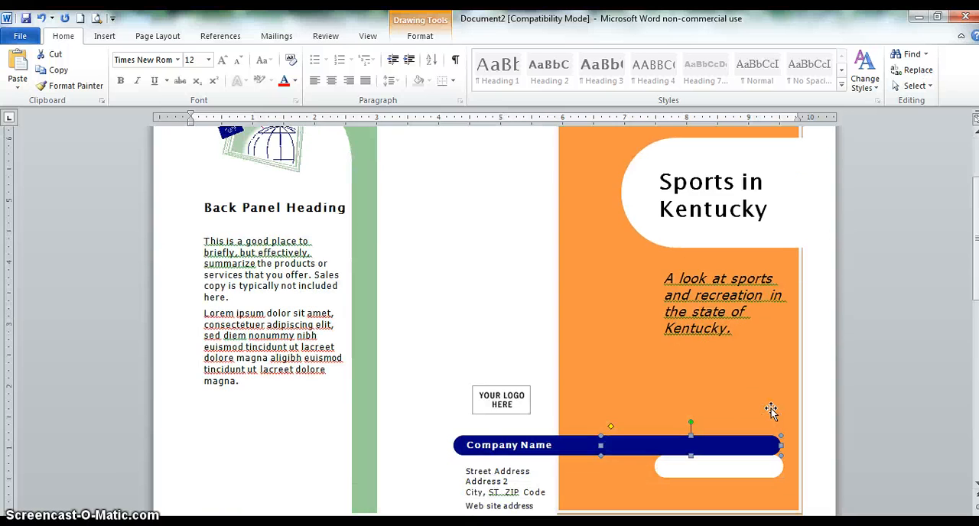
scroll(771, 410, down, 2)
scroll(771, 411, down, 1)
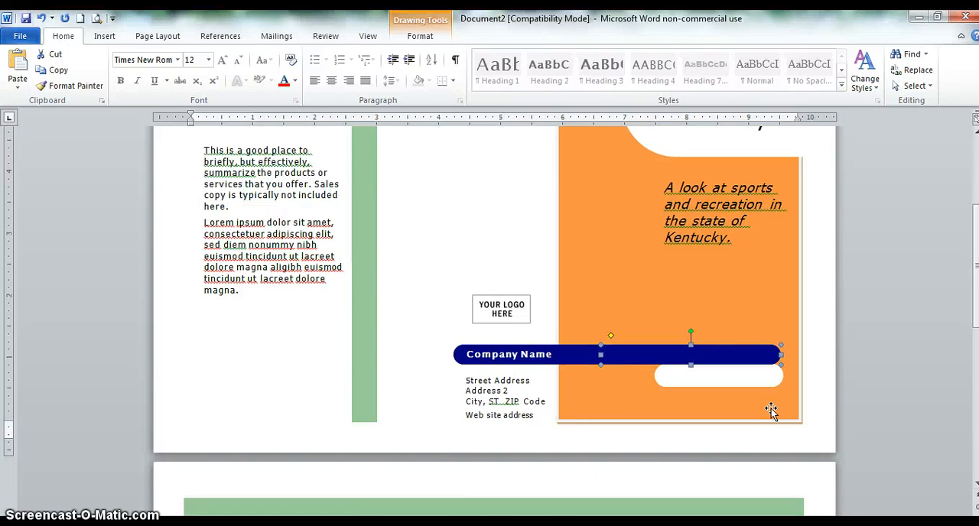
scroll(771, 408, up, 3)
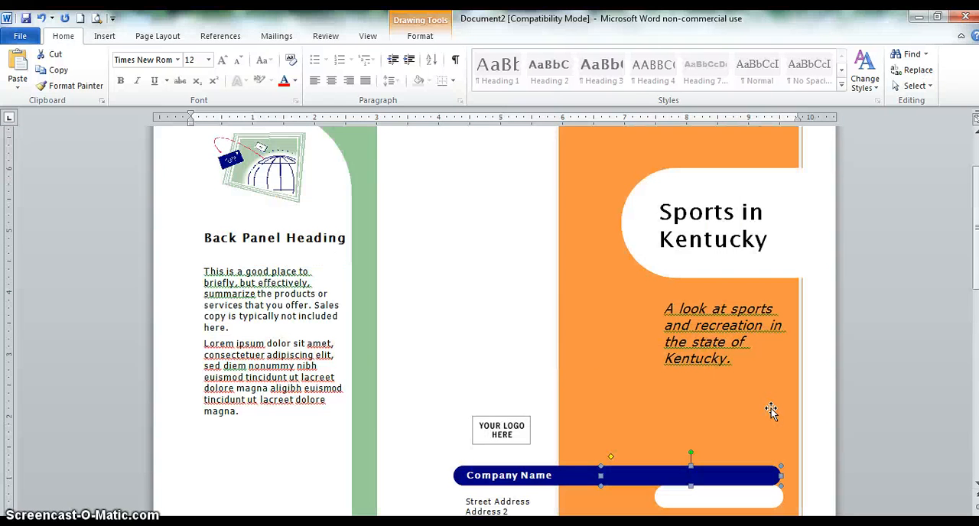
scroll(771, 408, down, 10)
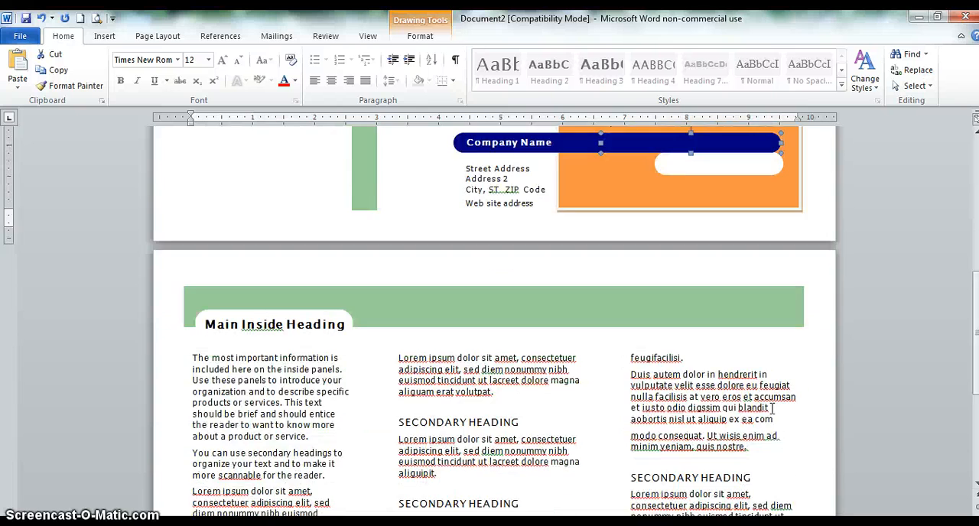
scroll(771, 408, down, 1)
scroll(771, 408, down, 2)
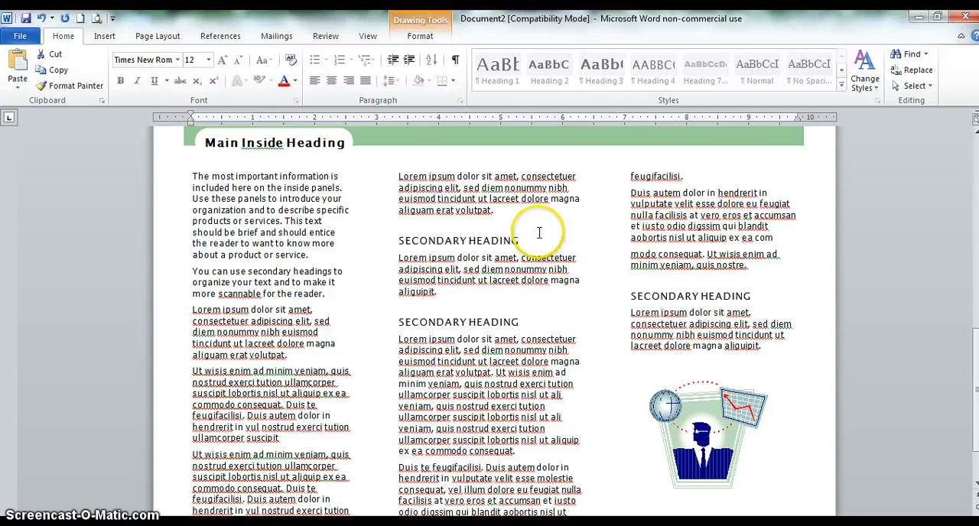
click(317, 210)
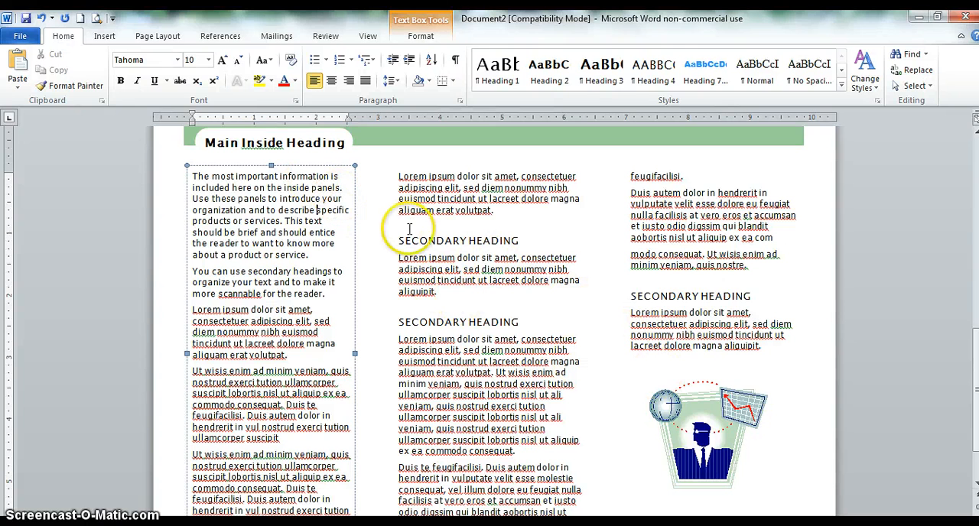
- Search the clip art for "horseracing" and replace the inside page's businessman picture with the front-facing brown horse and purple-clad jockey
click(666, 388)
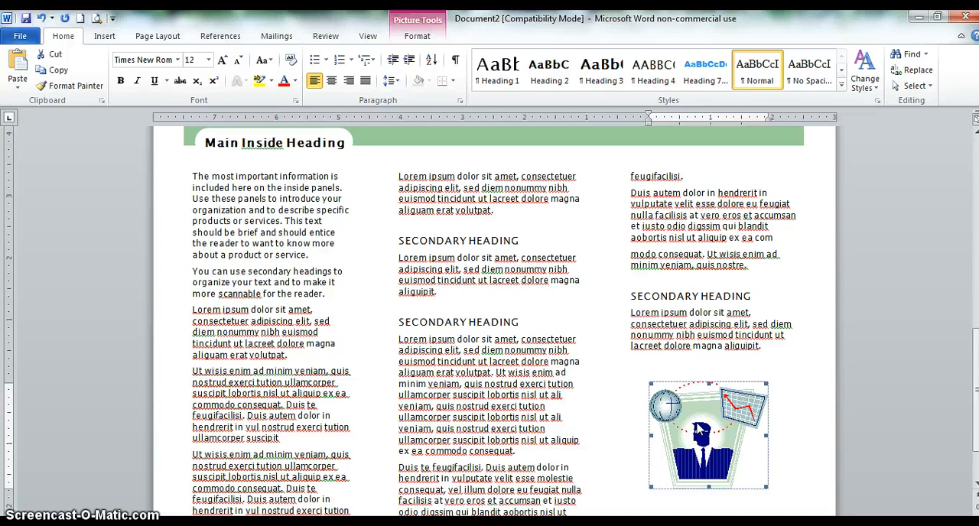
scroll(698, 431, down, 2)
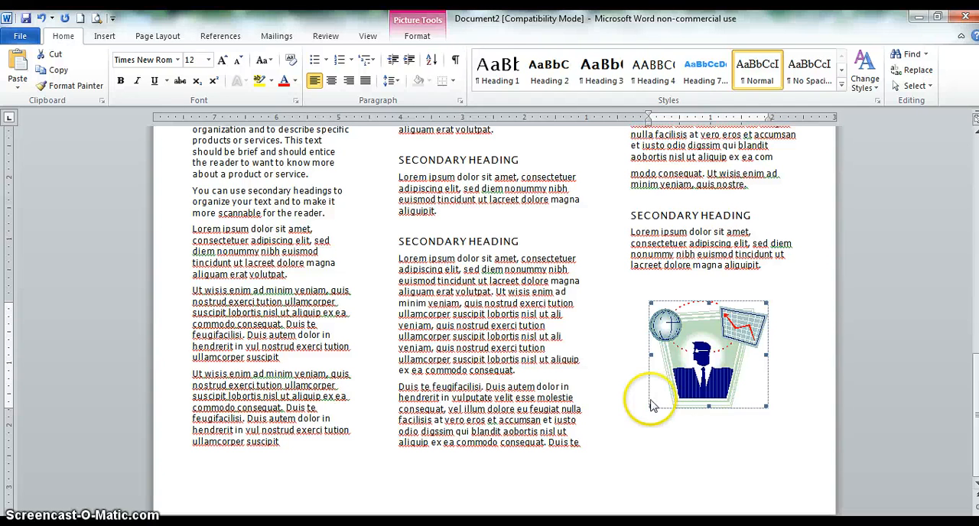
click(107, 36)
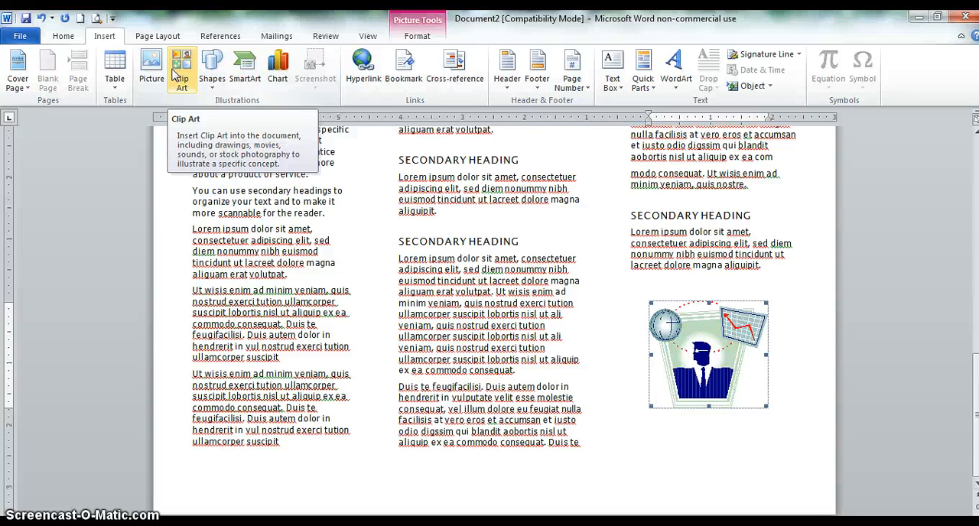
click(182, 83)
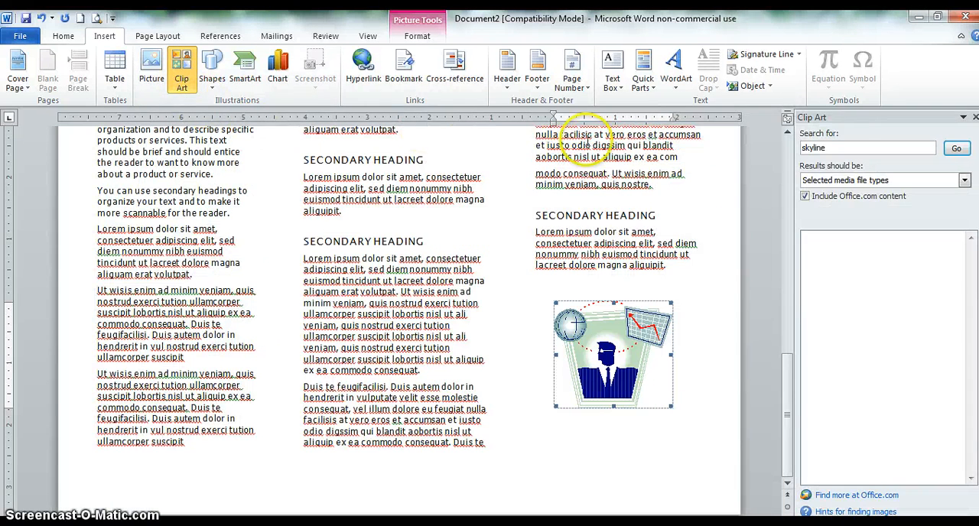
click(867, 146)
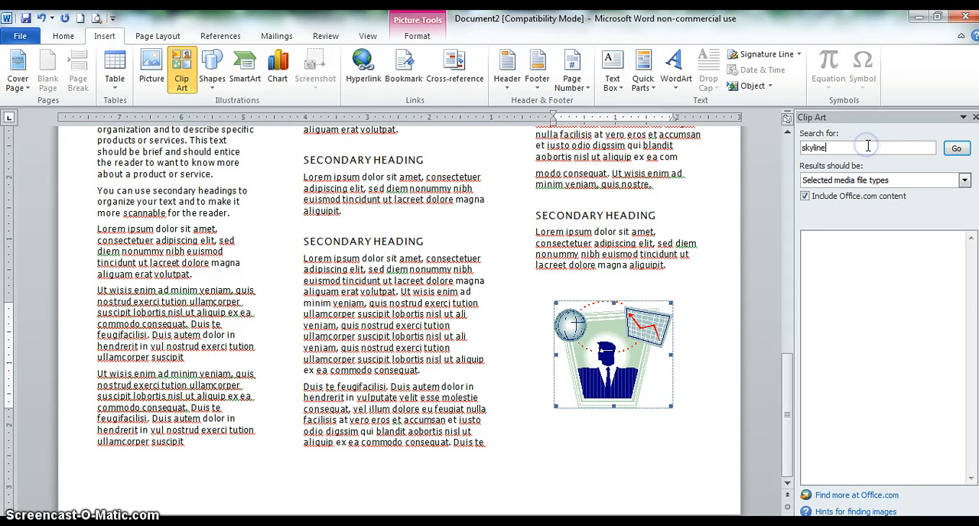
key(BackSpace)
key(BackSpace)
key(BackSpace)
key(BackSpace)
key(BackSpace)
key(BackSpace)
key(BackSpace)
text(horseracing)
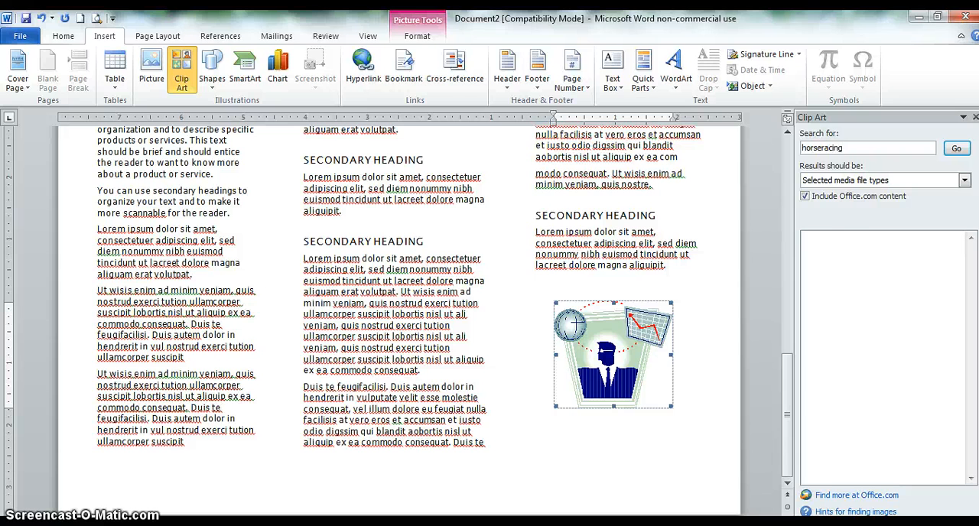
key(Return)
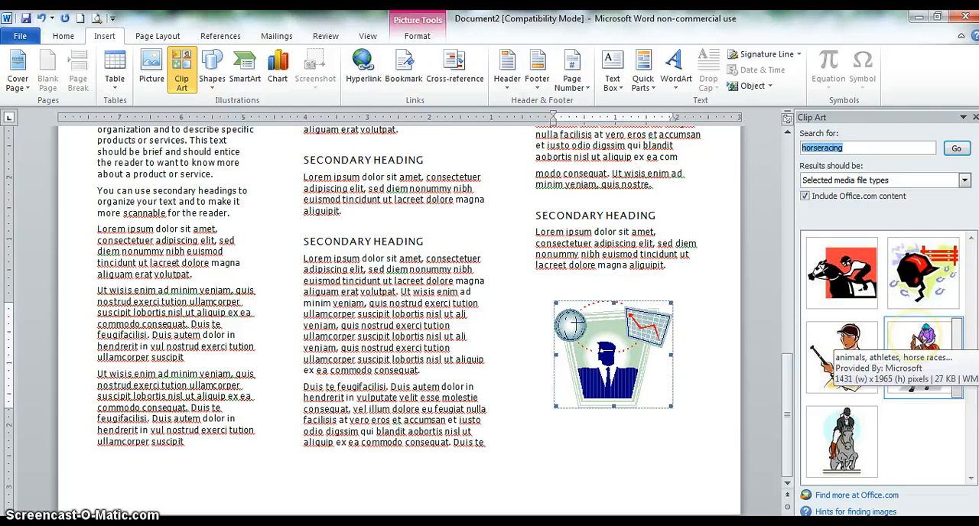
click(913, 337)
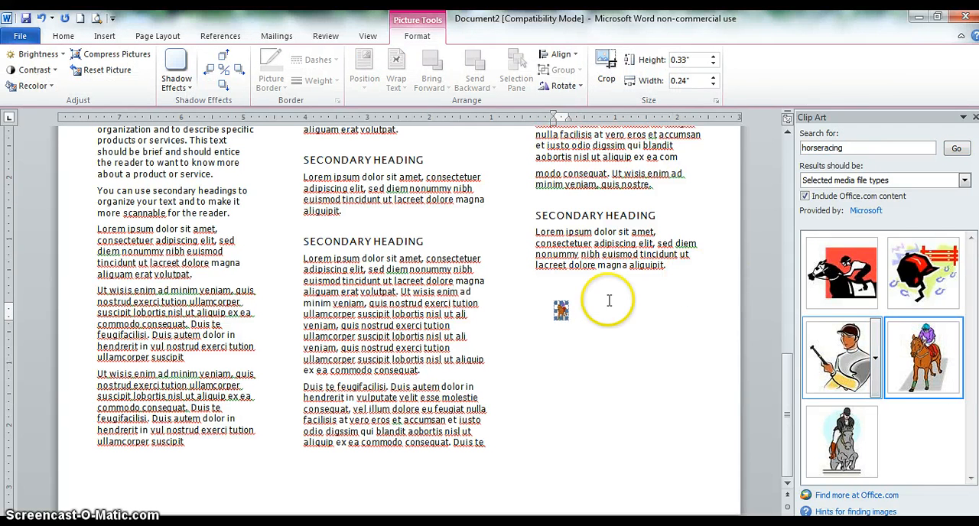
- Resize the horse-and-jockey clip art to about 2.42" high by 1.81" wide and deselect it
drag(565, 320, 683, 409)
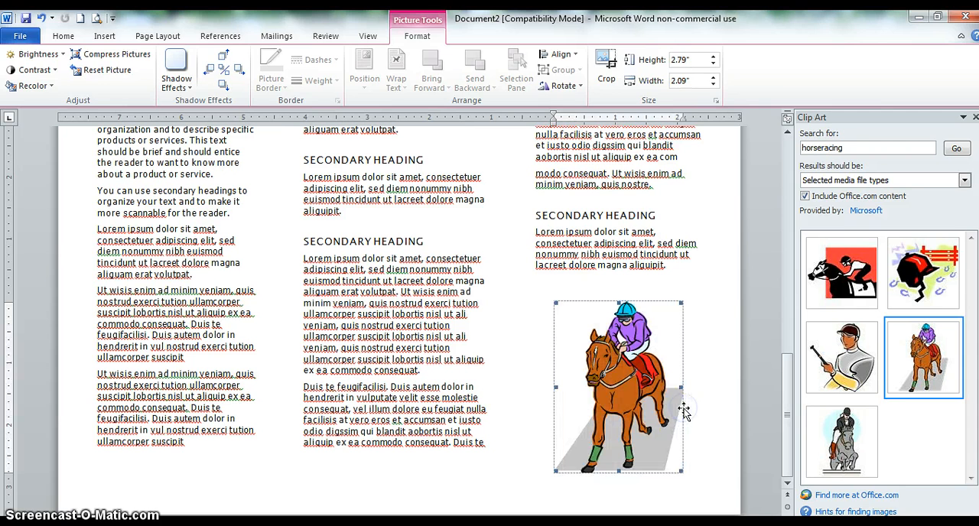
click(690, 433)
click(666, 451)
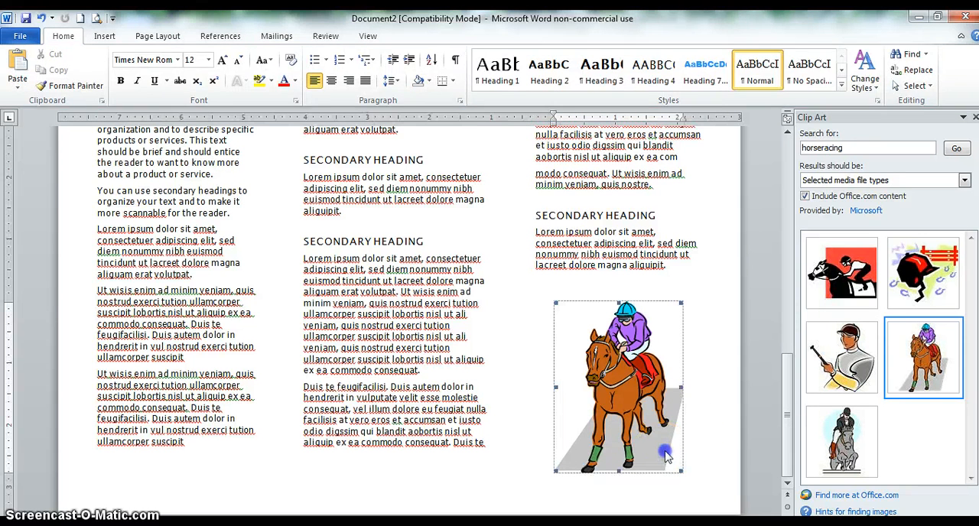
drag(681, 471, 664, 449)
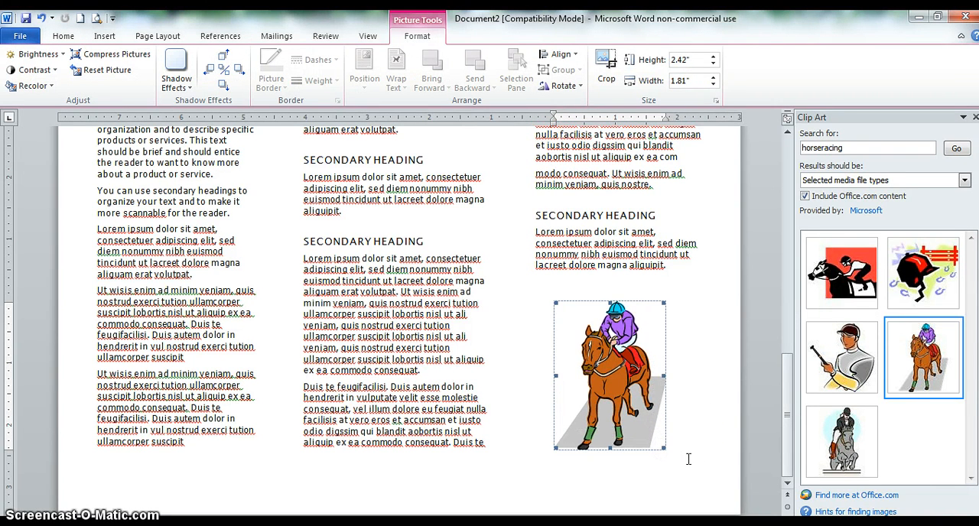
click(688, 459)
scroll(688, 459, up, 5)
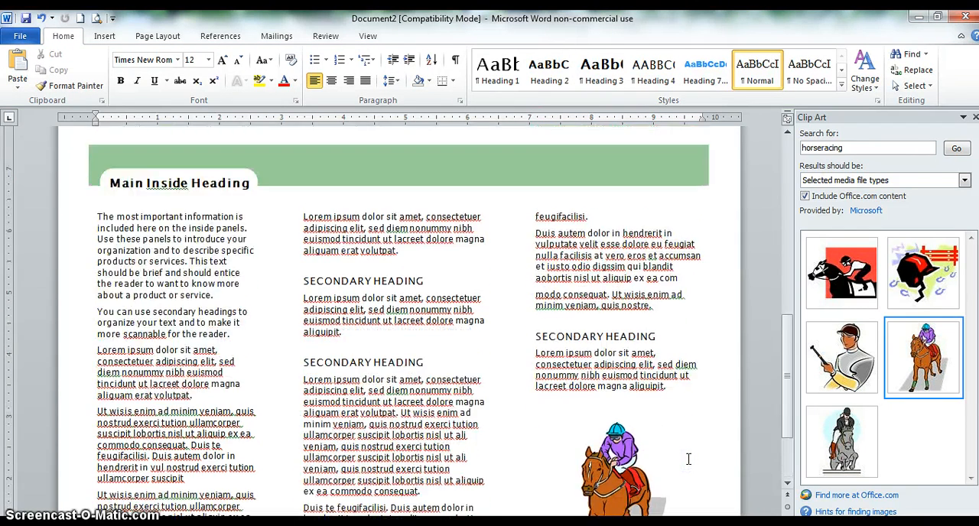
scroll(688, 459, down, 3)
scroll(688, 459, down, 1)
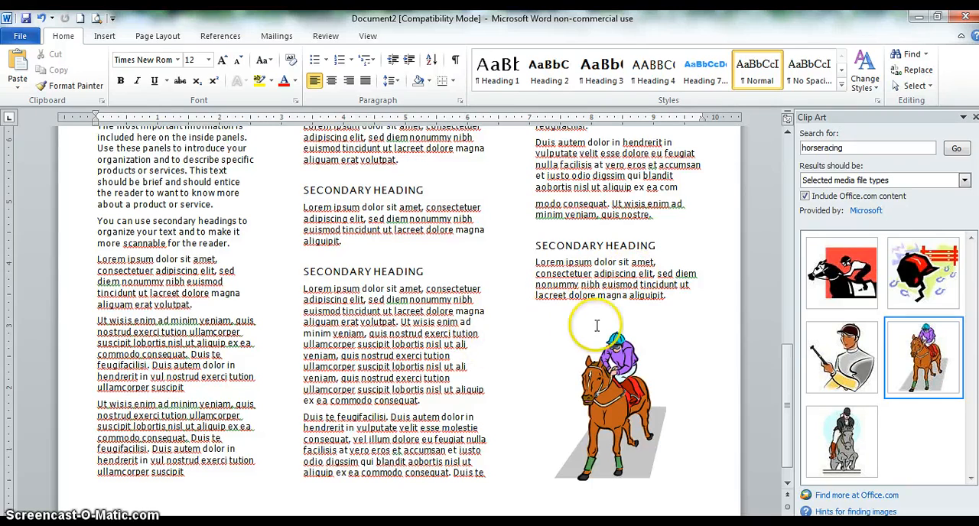
scroll(494, 346, down, 1)
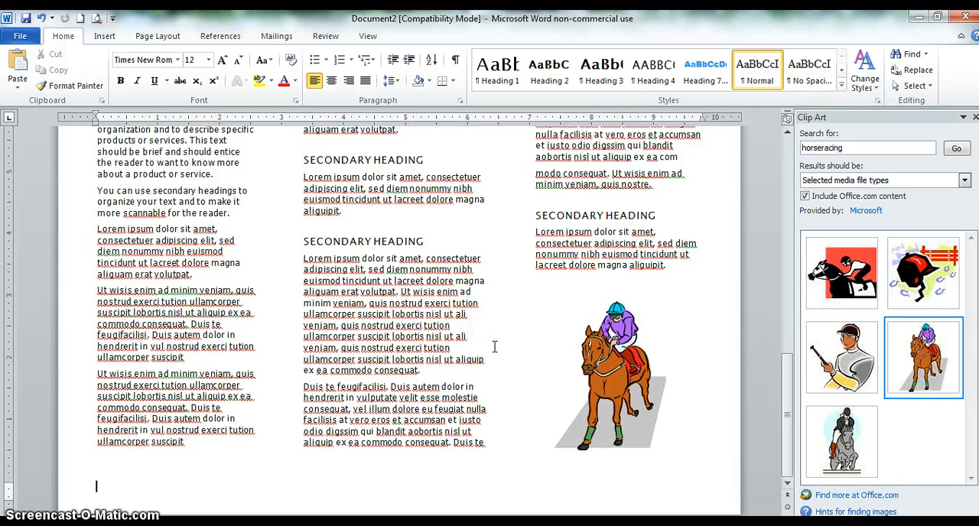
scroll(494, 346, up, 3)
scroll(494, 346, up, 5)
scroll(494, 347, down, 7)
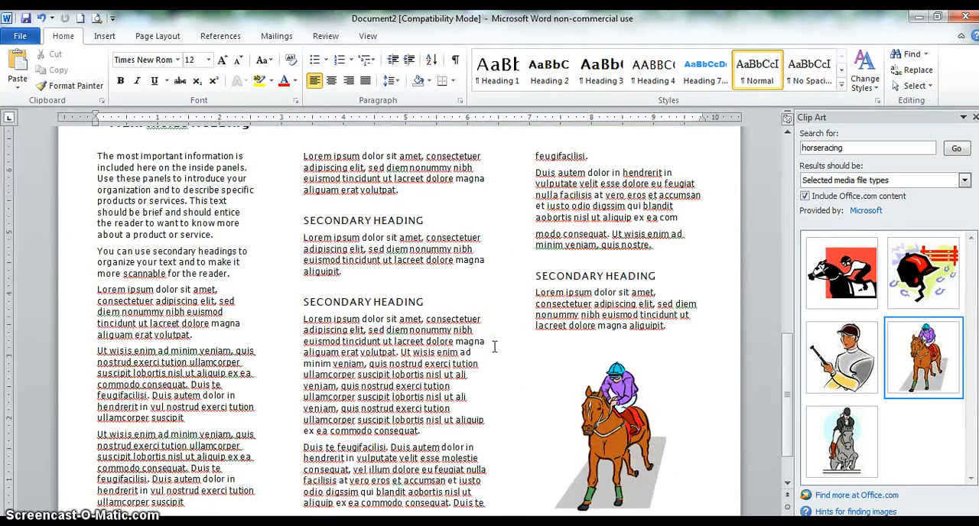
click(105, 38)
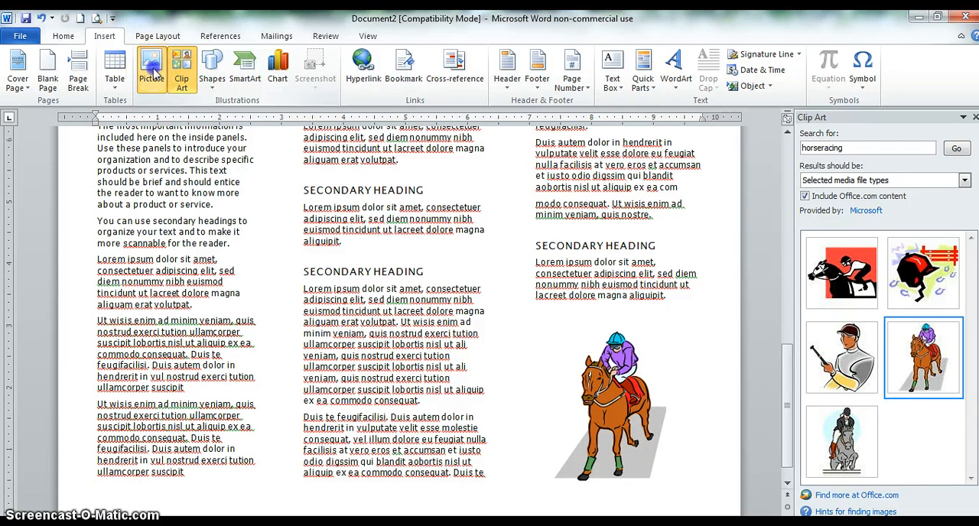
click(152, 72)
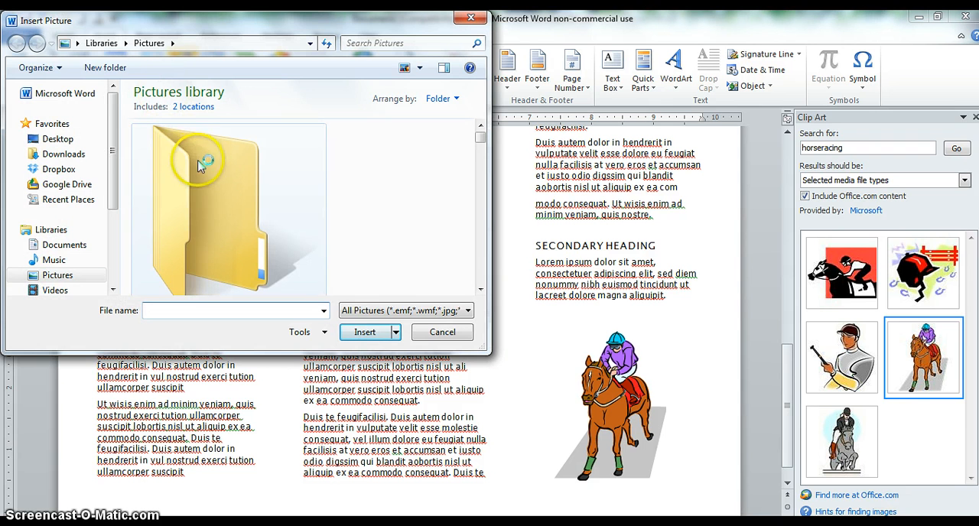
click(71, 144)
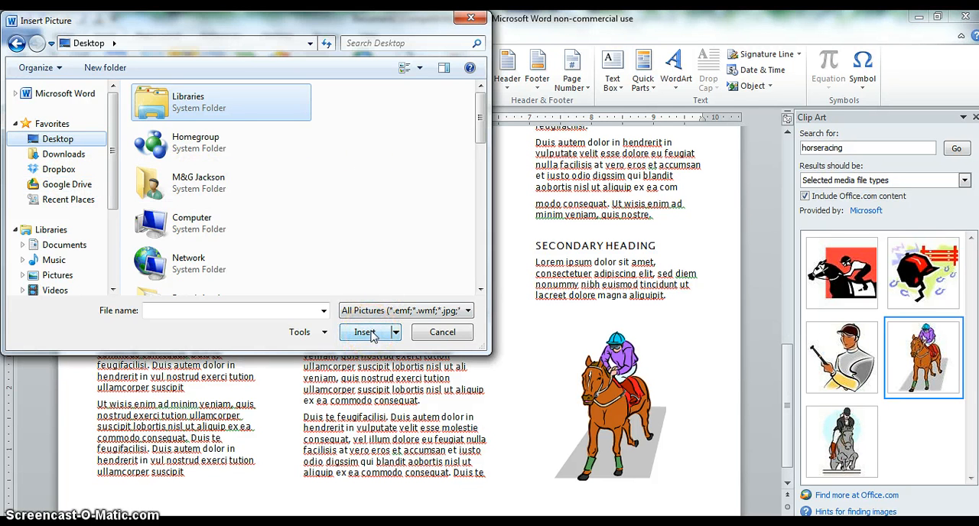
click(471, 20)
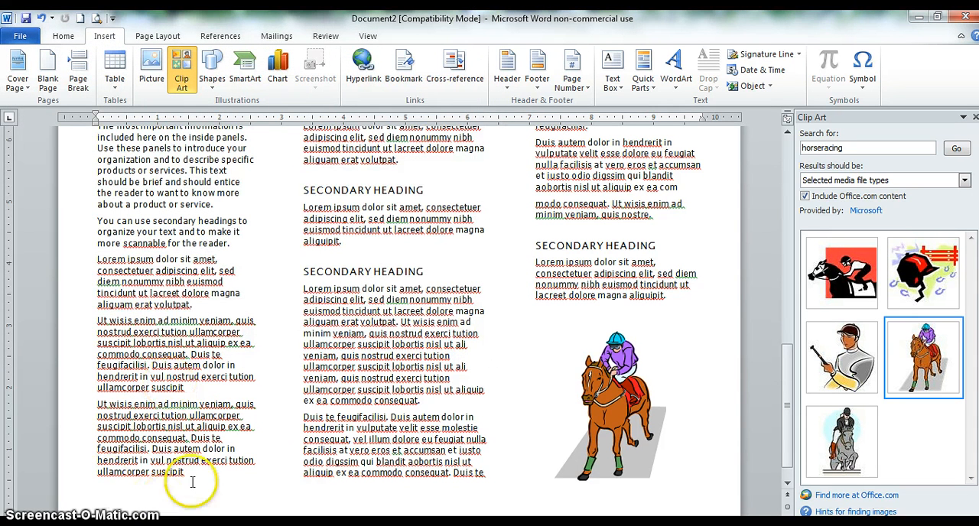
- Delete the "YOUR LOGO HERE" placeholder box above the blue Company Name bar on the brochure's first page
scroll(434, 368, up, 10)
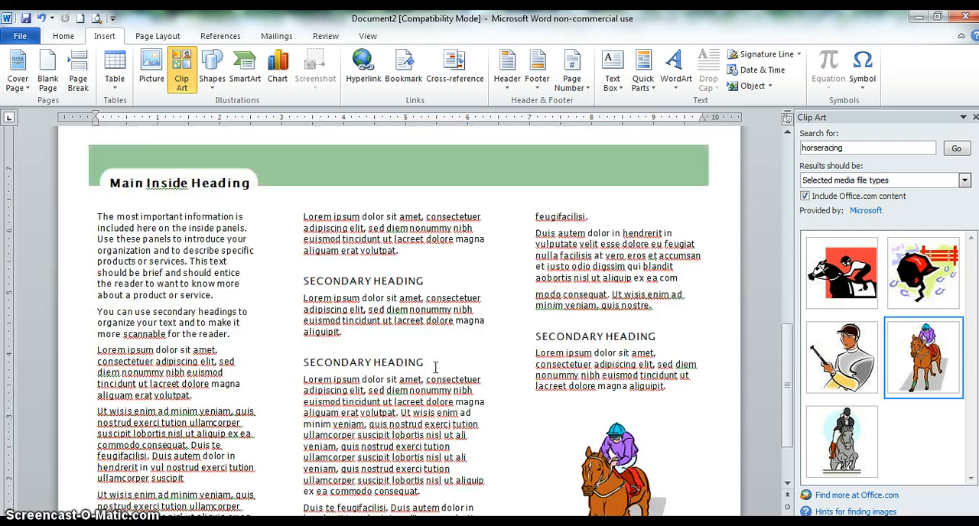
scroll(434, 368, up, 6)
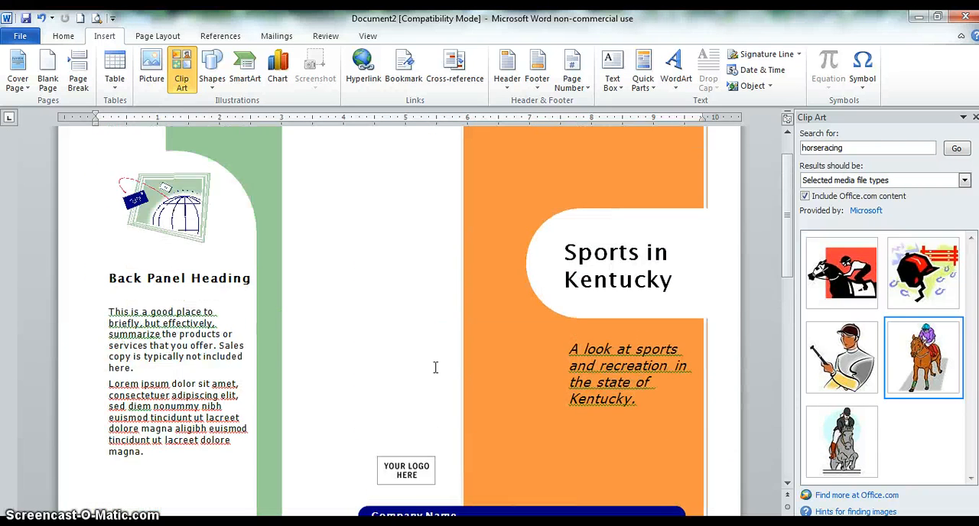
scroll(435, 368, down, 3)
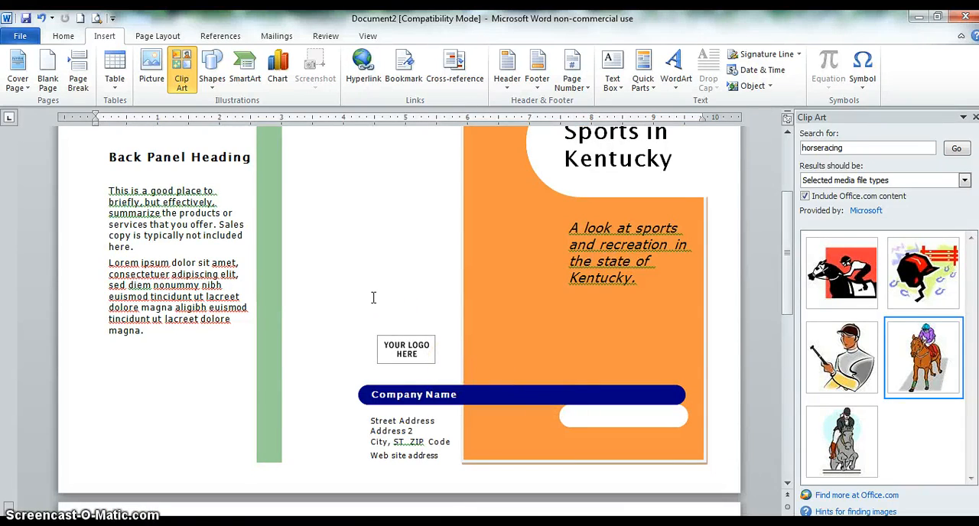
scroll(373, 297, down, 11)
scroll(373, 297, down, 3)
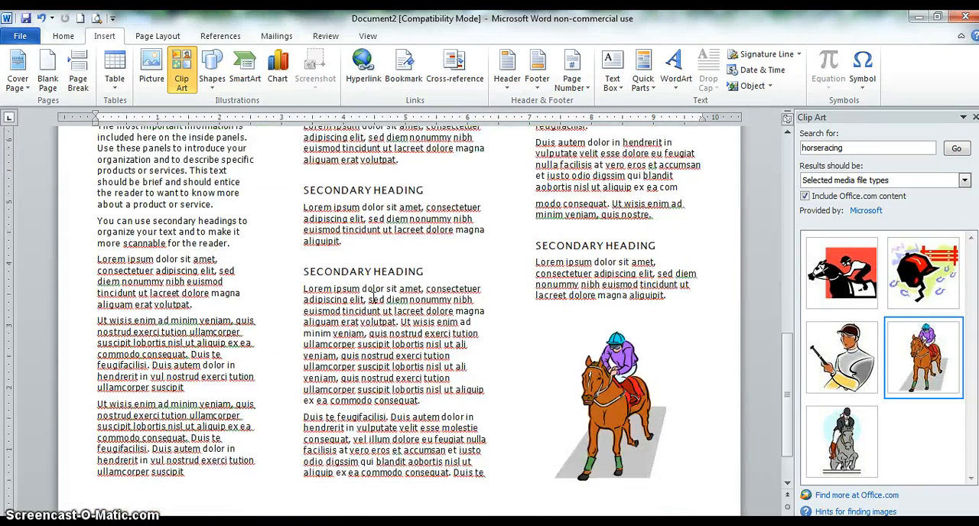
scroll(373, 298, up, 4)
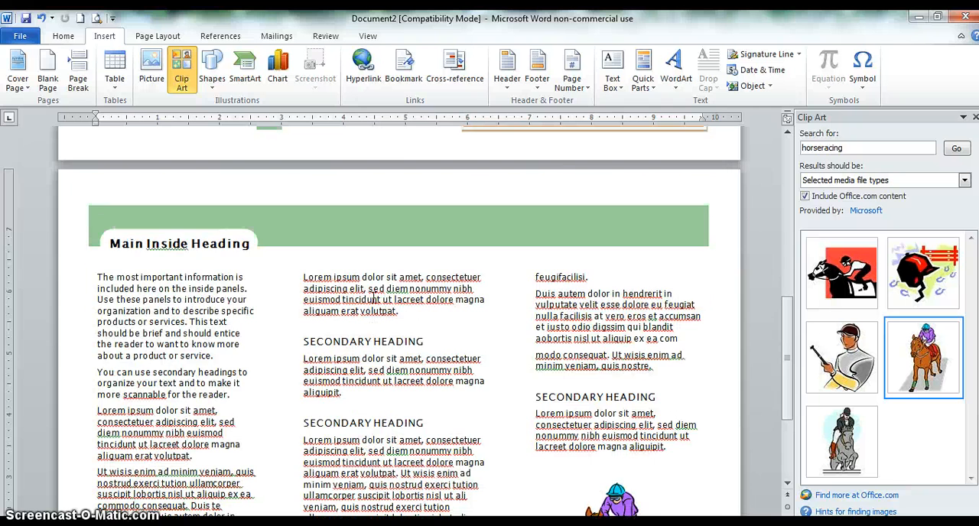
scroll(373, 298, up, 5)
click(396, 246)
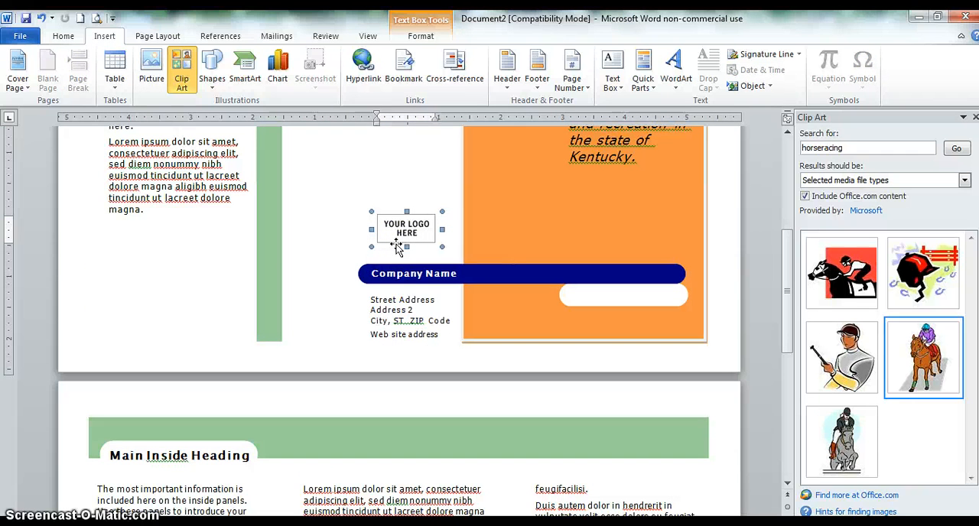
key(Delete)
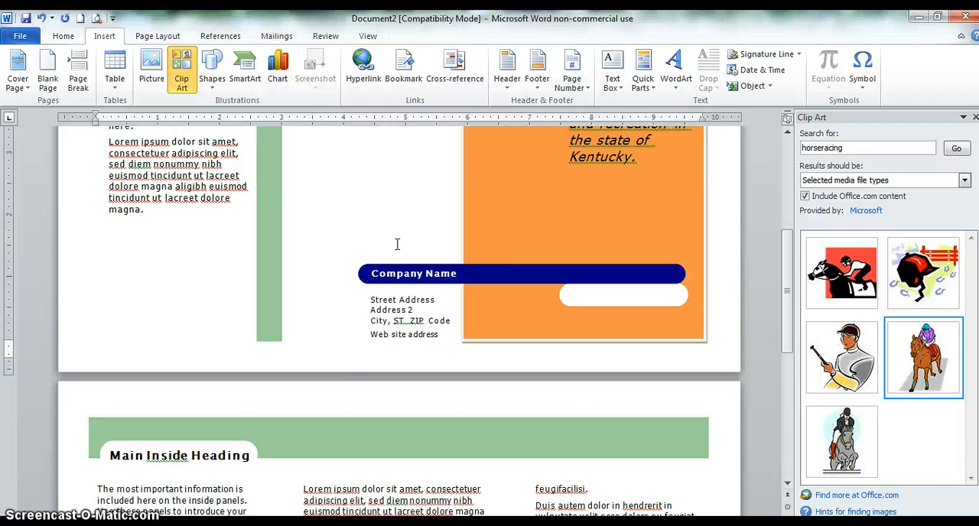
- Set the brochure to print on both sides with pages flipped on the short edge, and return to the document
scroll(397, 244, up, 4)
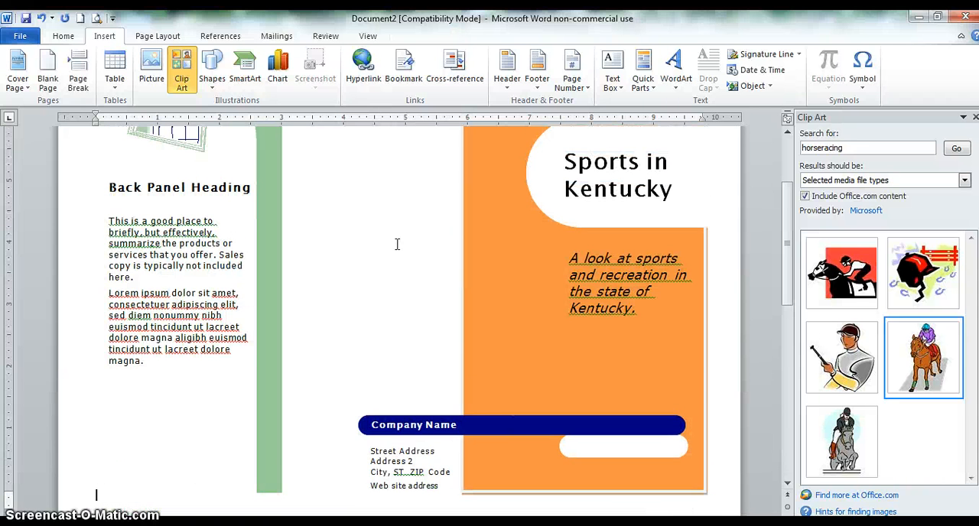
scroll(397, 244, up, 2)
scroll(396, 244, up, 1)
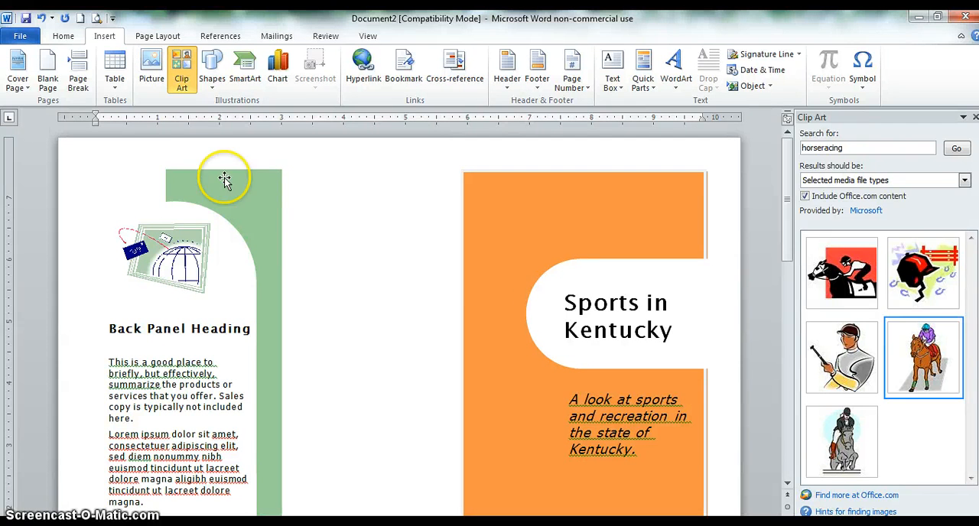
click(20, 35)
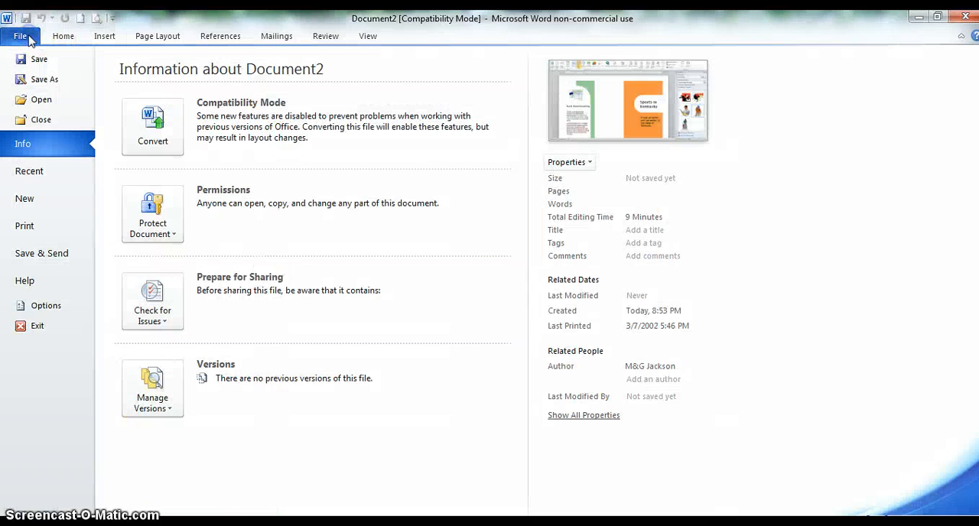
click(46, 228)
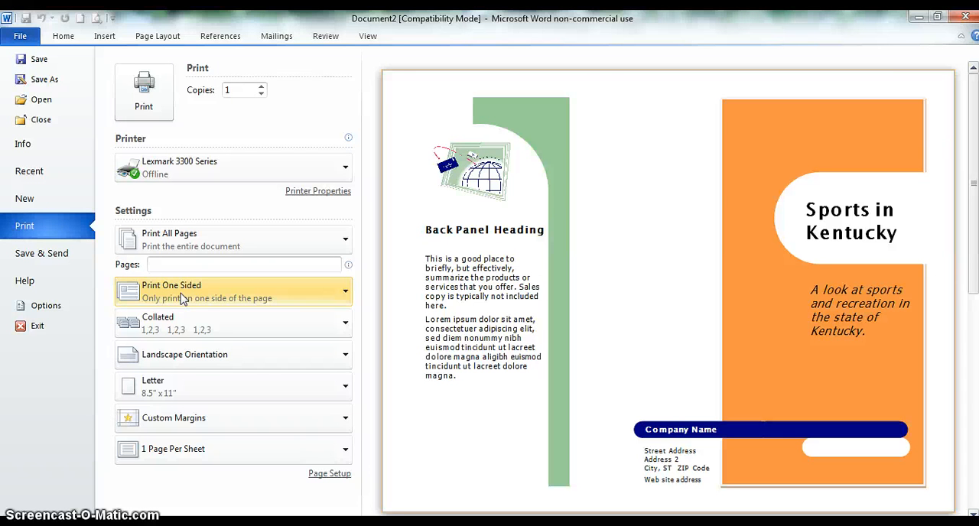
click(182, 298)
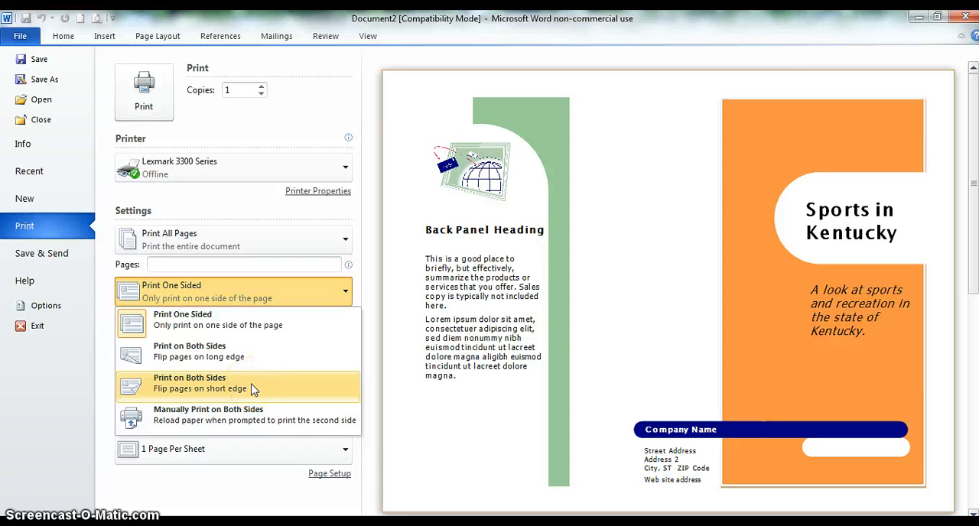
click(253, 389)
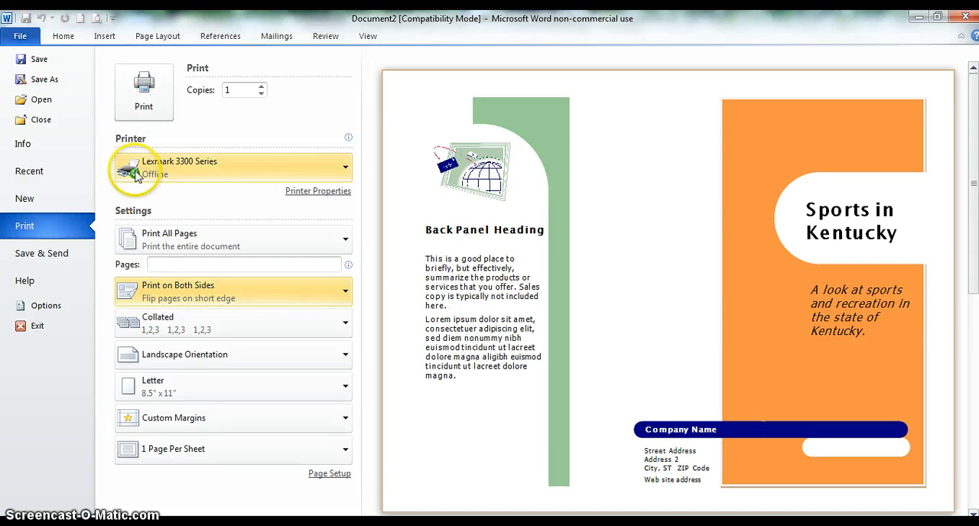
click(63, 39)
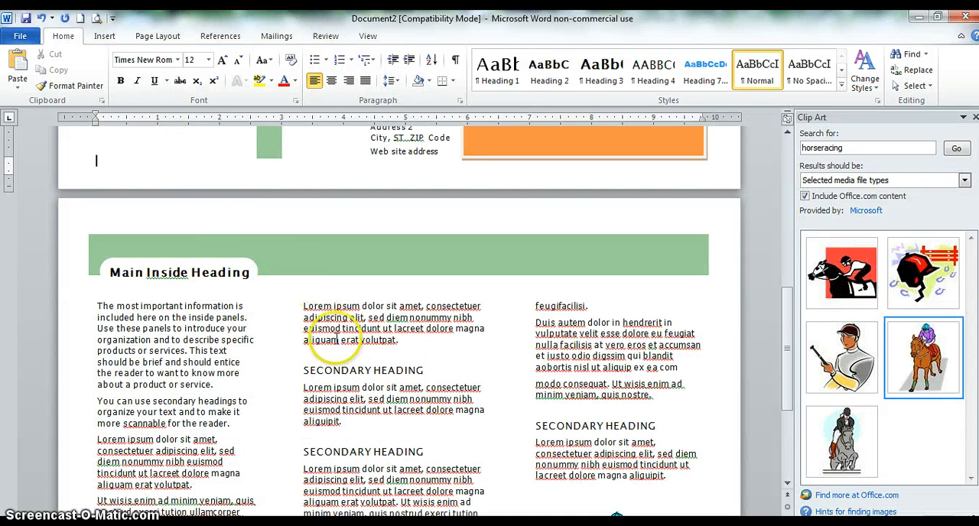
- Look over the brochure's outside page and switch to Kentucky Today brochure project.docx to review the assignment topics and rubric
scroll(337, 339, up, 8)
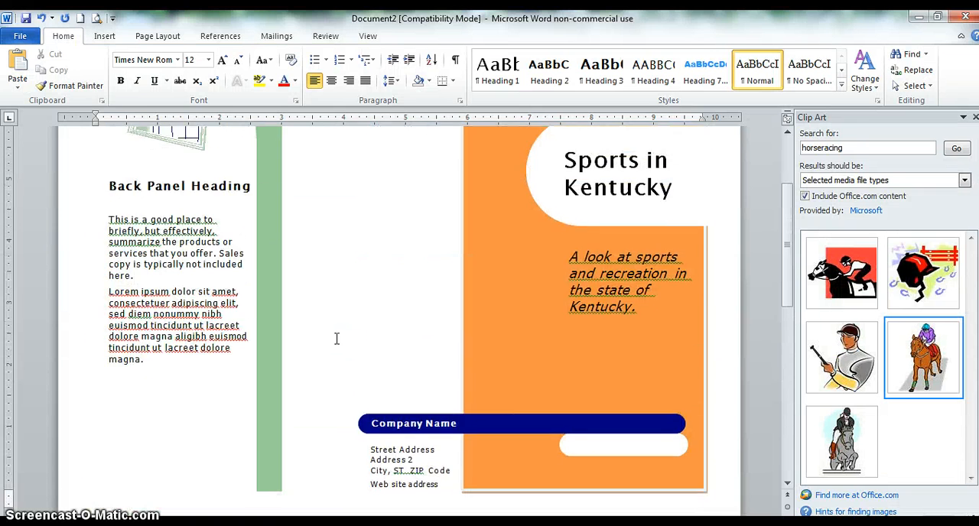
scroll(336, 339, up, 3)
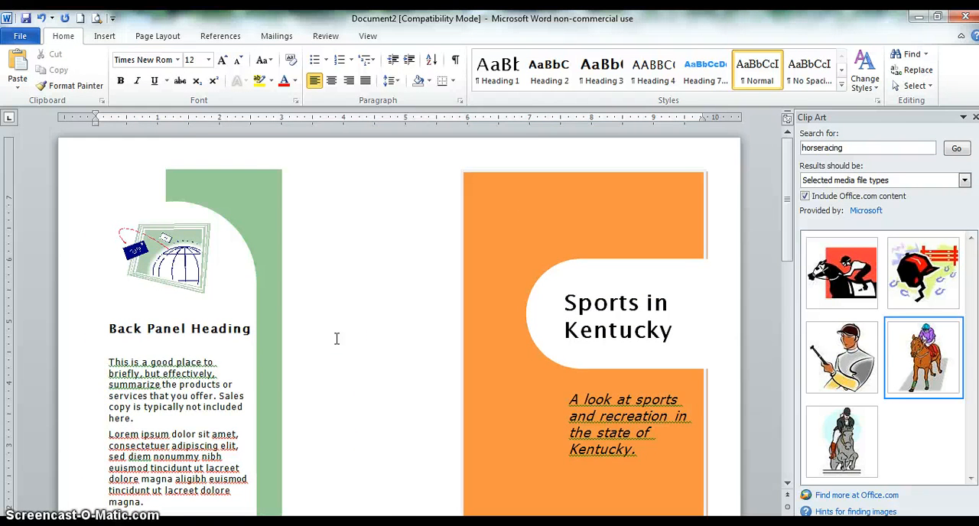
scroll(337, 338, down, 4)
click(181, 484)
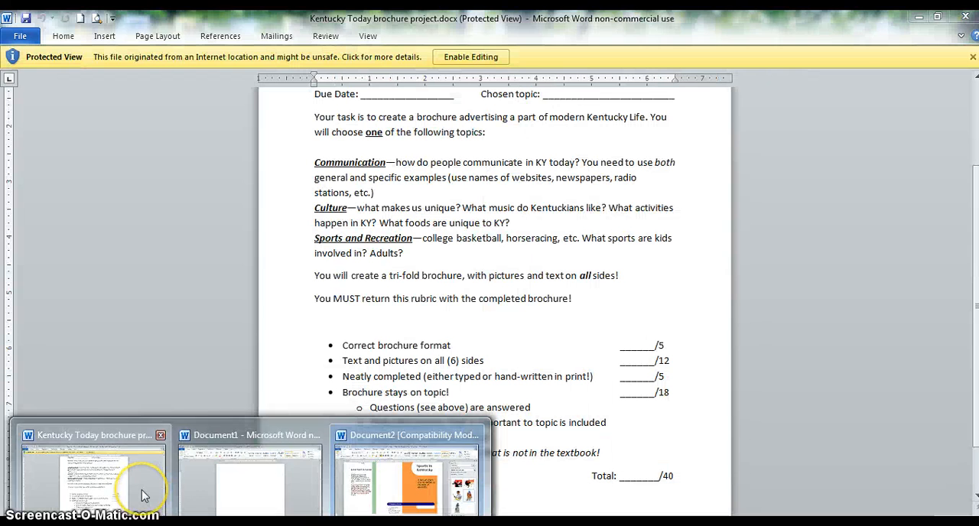
click(144, 495)
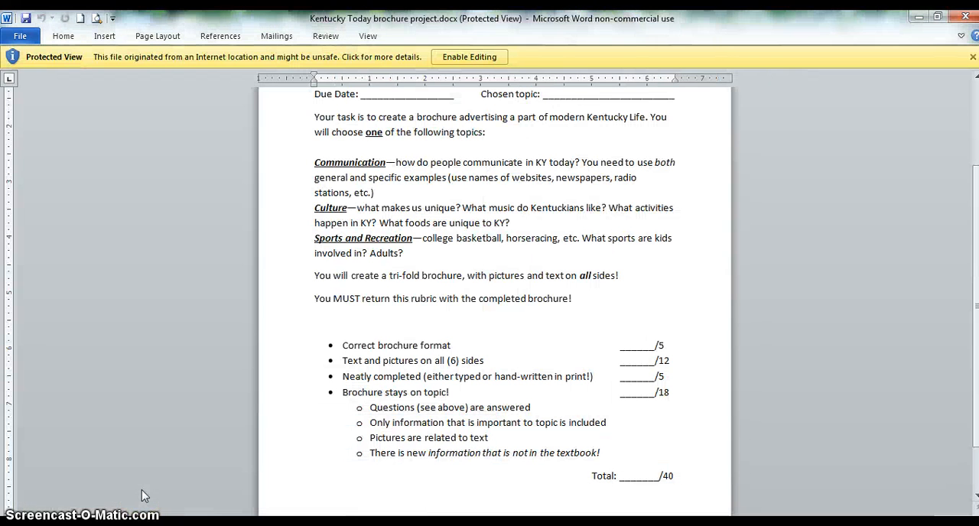